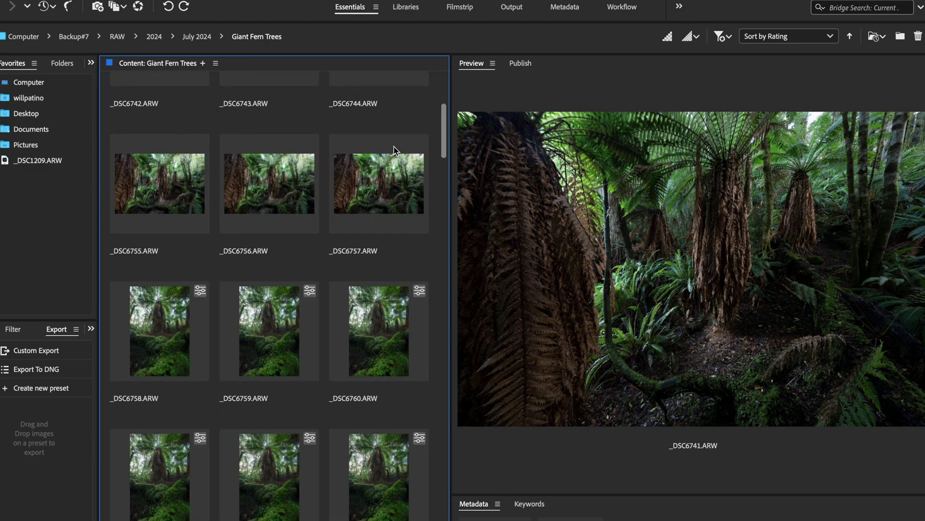
# Preview the Giant Fern Trees raws _DSC6757, _DSC6829, _DSC6907 and finally _DSC6839
pyautogui.click(379, 201)
pyautogui.scroll(-15, 379, 202)
pyautogui.click(378, 202)
pyautogui.scroll(-10, 378, 202)
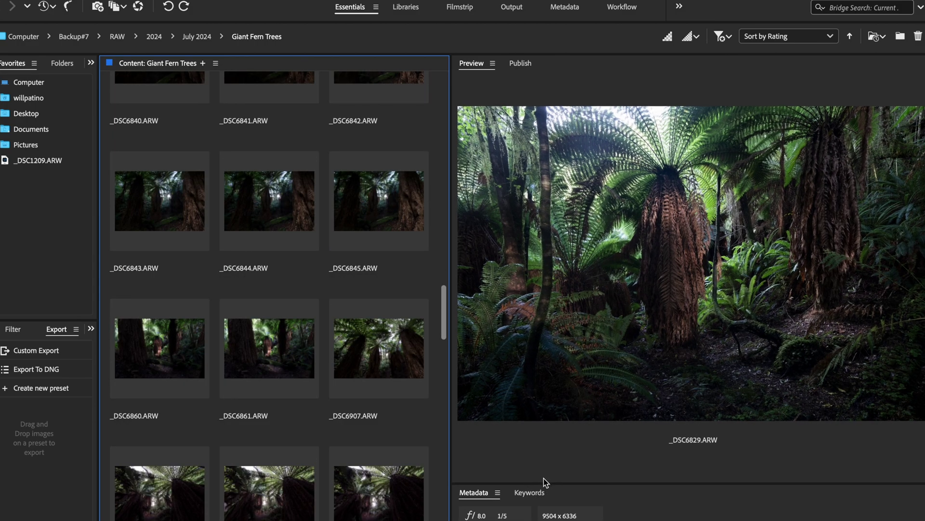
pyautogui.click(368, 311)
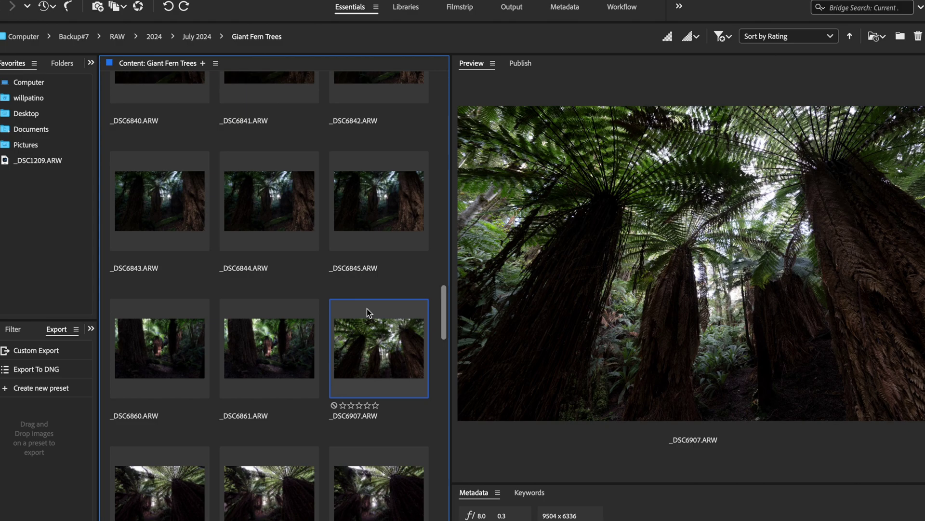
pyautogui.scroll(10, 366, 311)
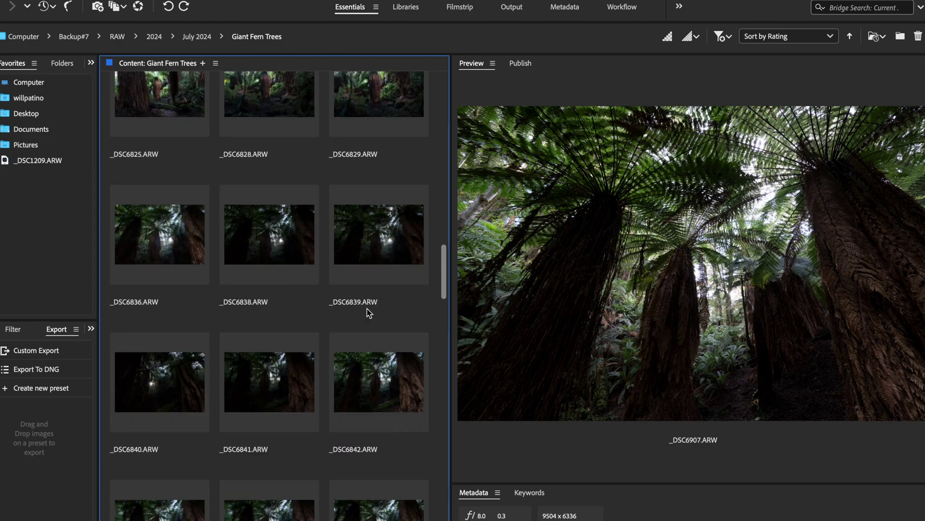
pyautogui.click(369, 270)
pyautogui.scroll(5, 370, 272)
pyautogui.scroll(5, 371, 274)
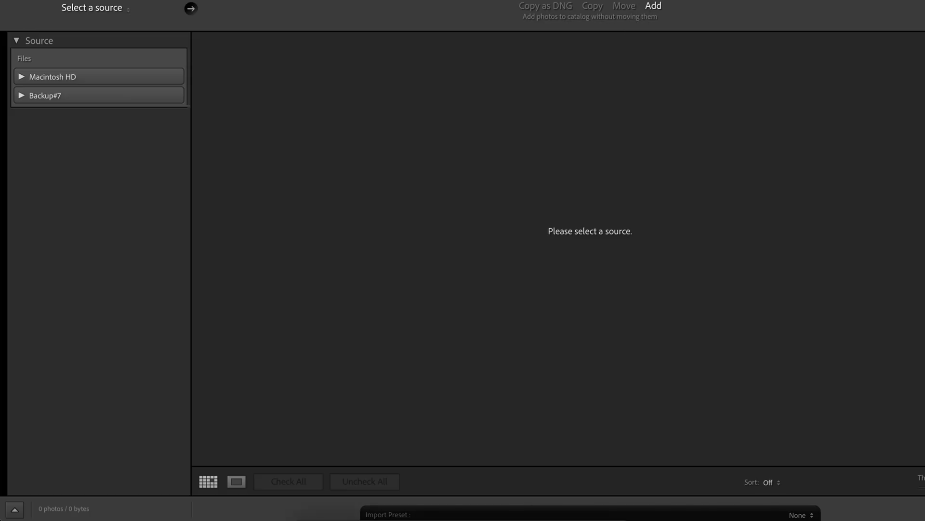
# In Bridge, browse Backup#7 > RAW > 2024 > July 2024 > Kiama Workshops 2024, then return to Lightroom
pyautogui.click(428, 517)
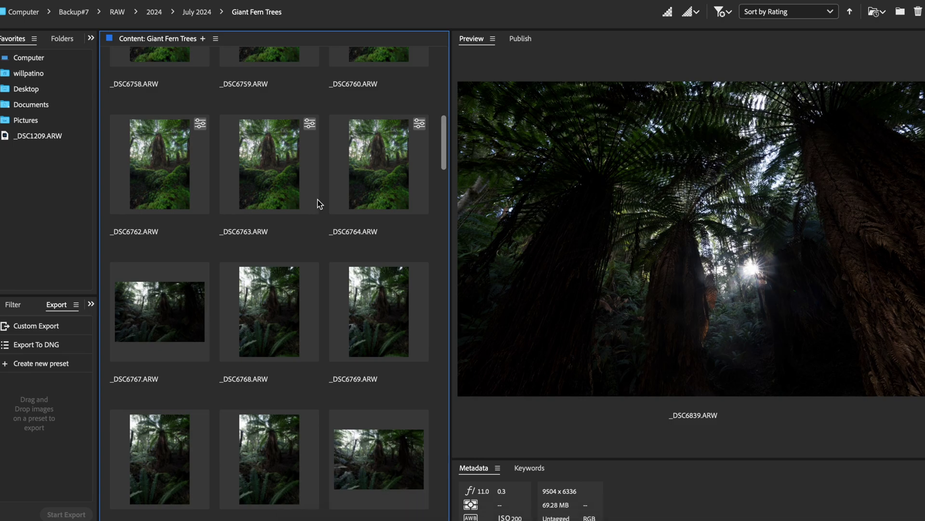
pyautogui.click(29, 58)
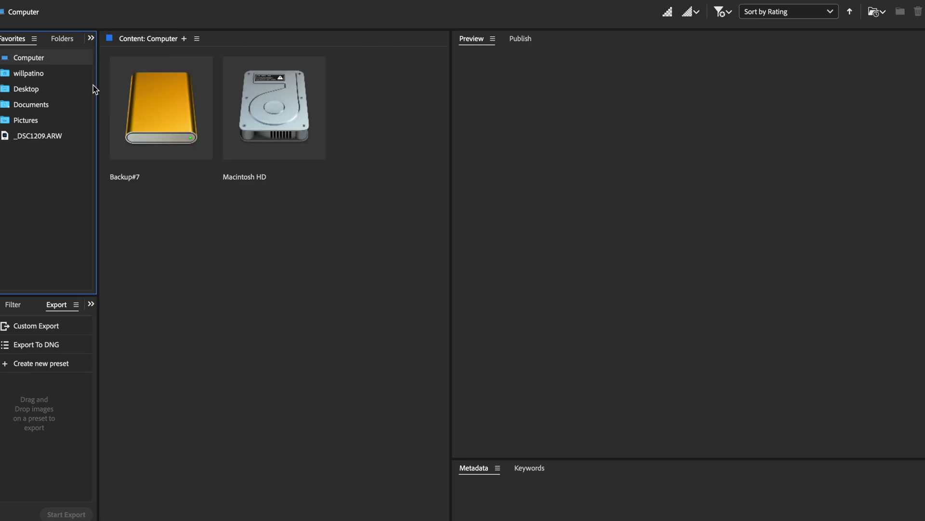
pyautogui.doubleClick(198, 68)
pyautogui.doubleClick(284, 119)
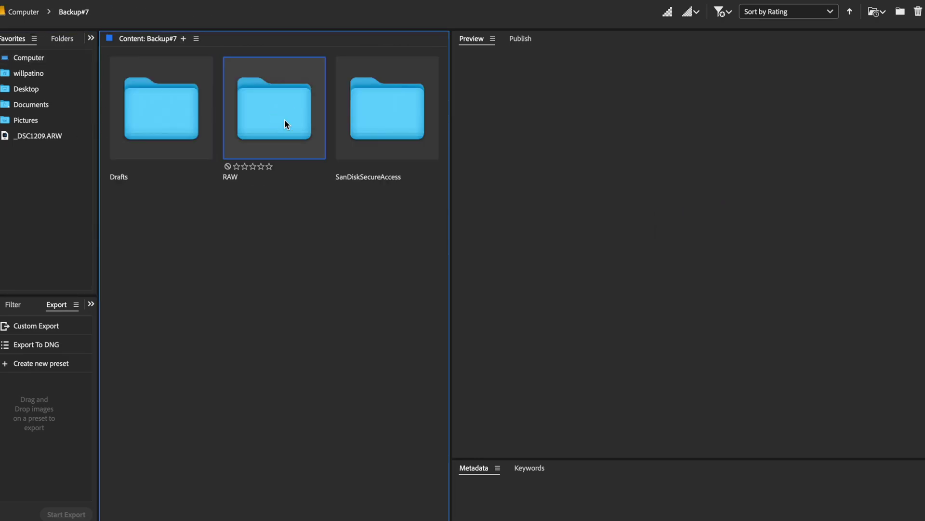
pyautogui.doubleClick(282, 116)
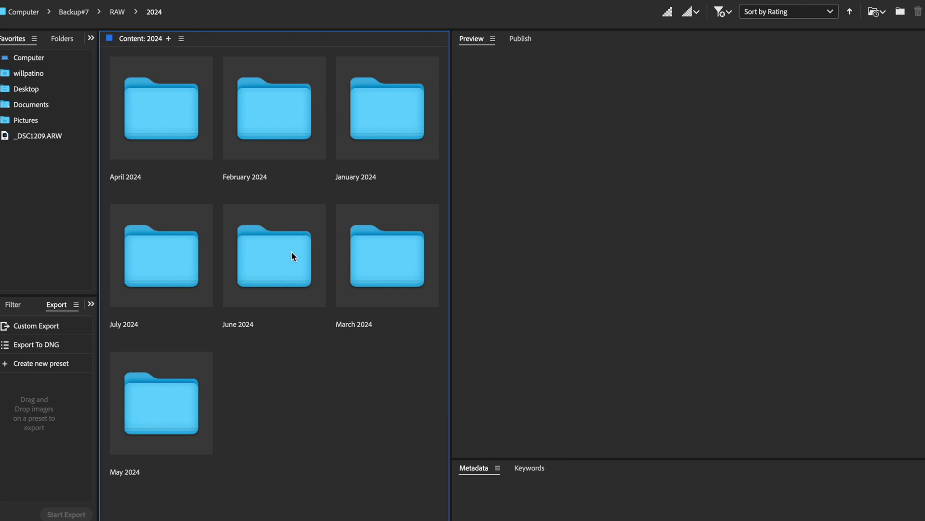
pyautogui.doubleClick(173, 269)
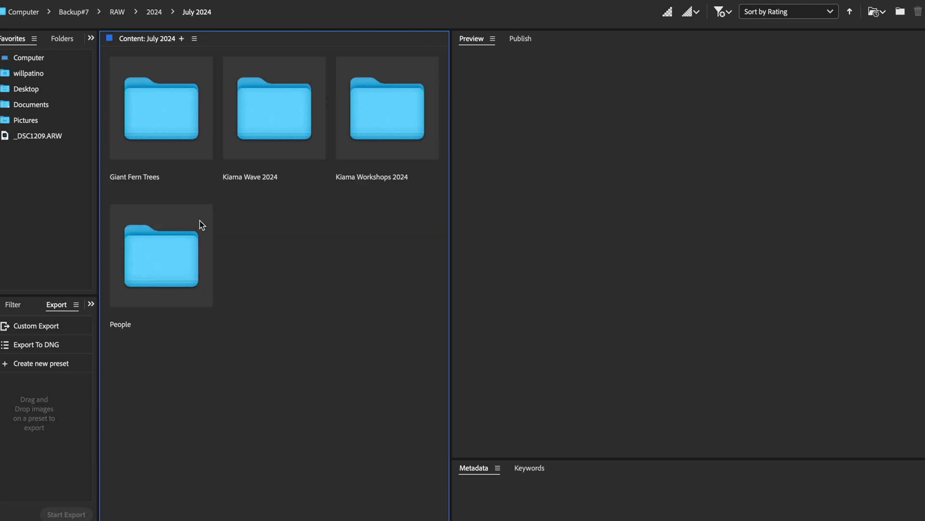
pyautogui.doubleClick(351, 127)
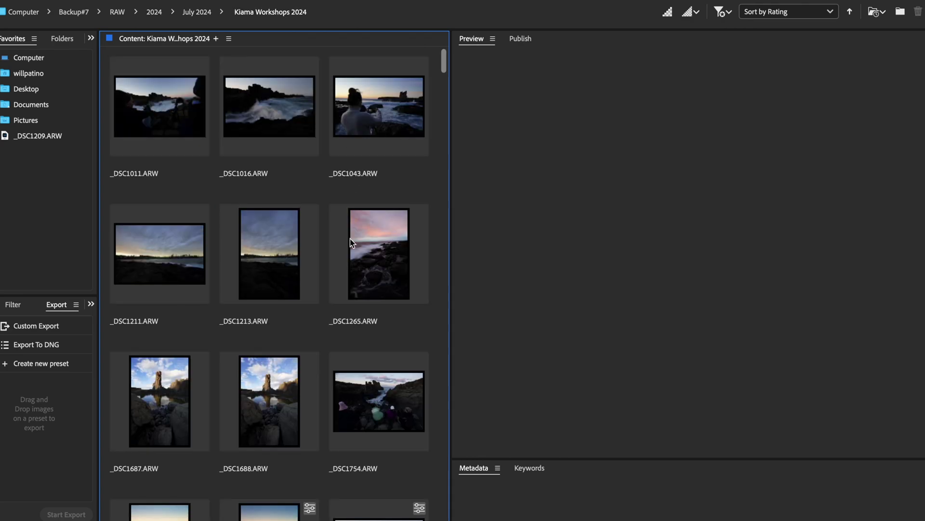
pyautogui.scroll(-15, 350, 239)
pyautogui.scroll(-15, 349, 238)
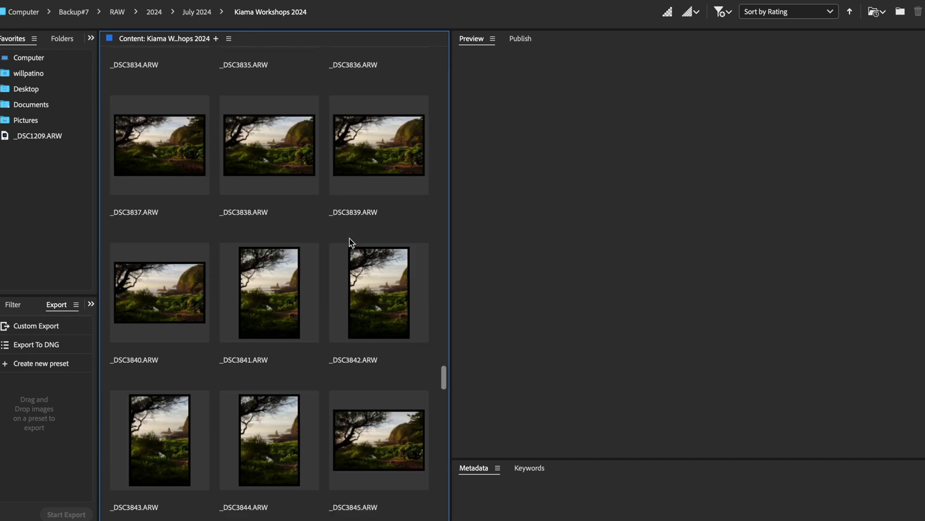
pyautogui.click(554, 518)
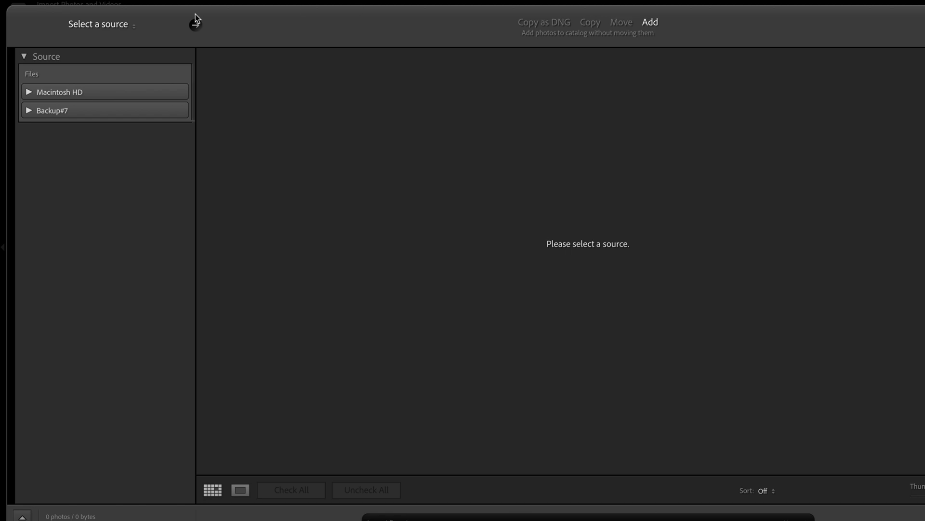
# Choose Backup#7 > RAW > 2024 > July 2024 > Kiama Workshops 2024 as the import source
pyautogui.click(27, 110)
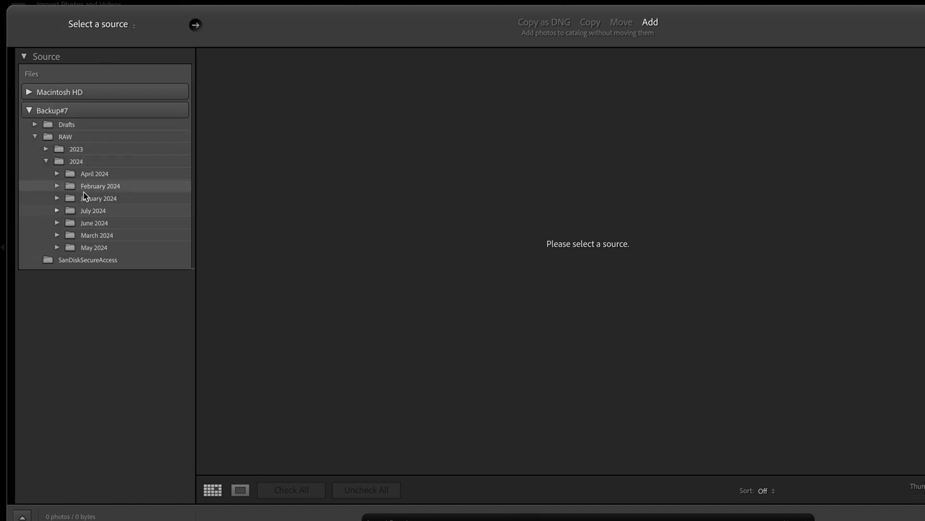
pyautogui.click(56, 210)
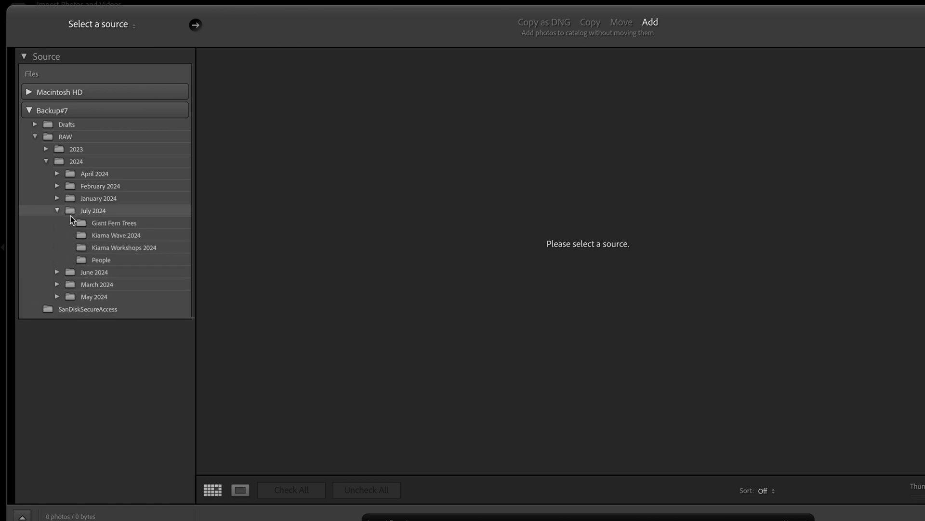
pyautogui.click(103, 247)
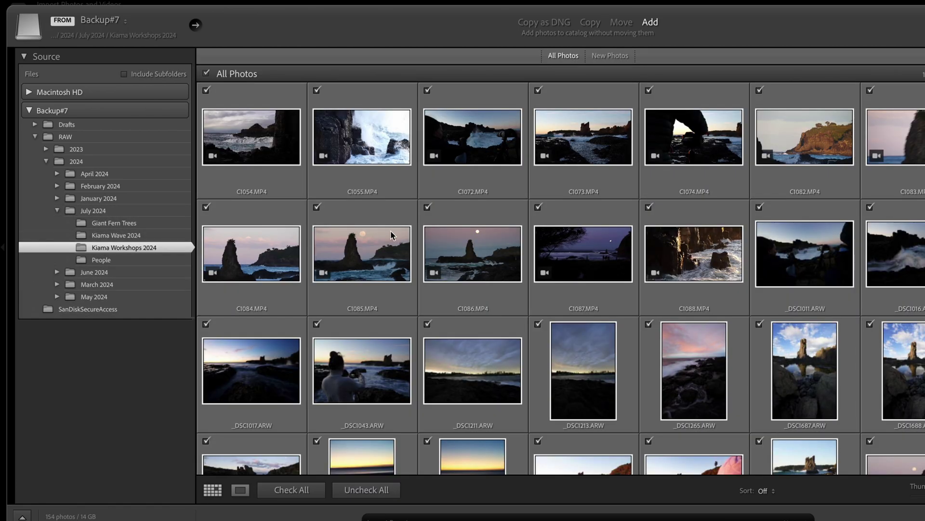
pyautogui.scroll(-20, 483, 218)
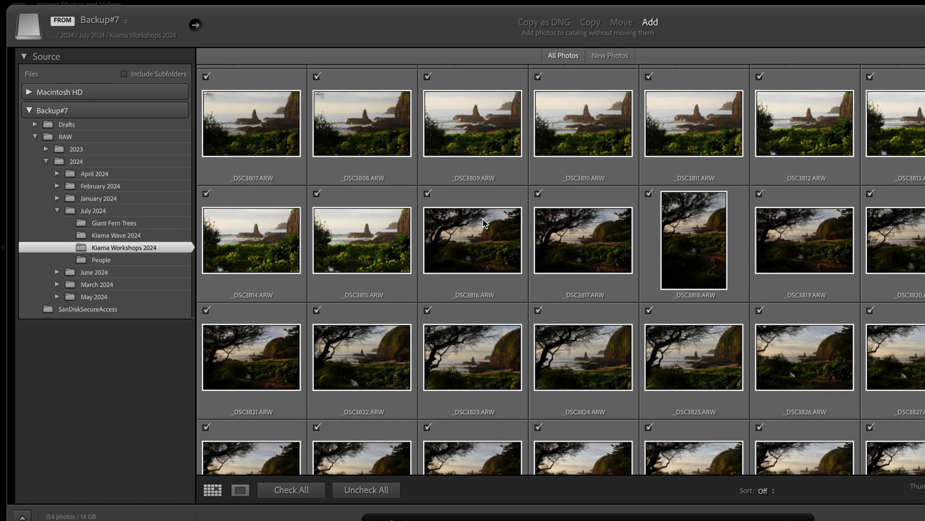
pyautogui.scroll(20, 483, 219)
pyautogui.scroll(-20, 483, 219)
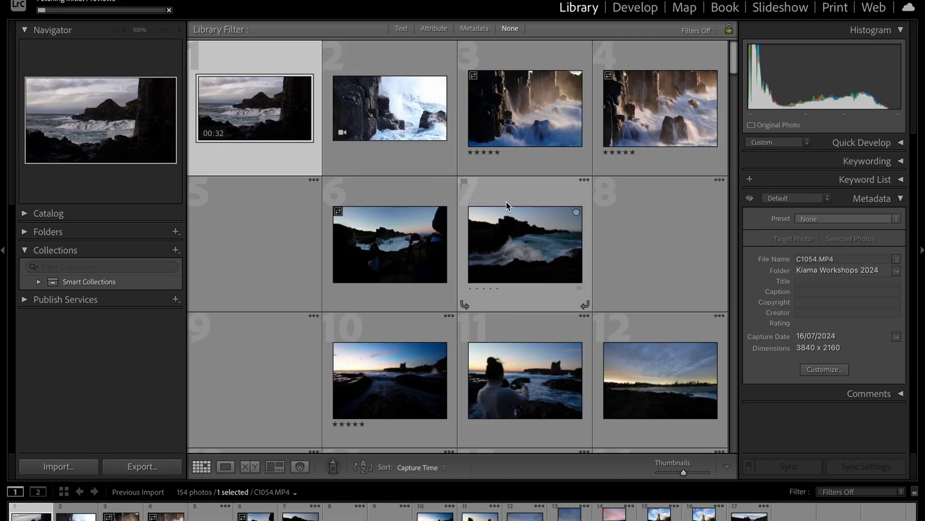
# Scroll the imported Kiama photos, view the five-star _DSC9983 in Develop, then go back to Library
pyautogui.scroll(-5, 506, 205)
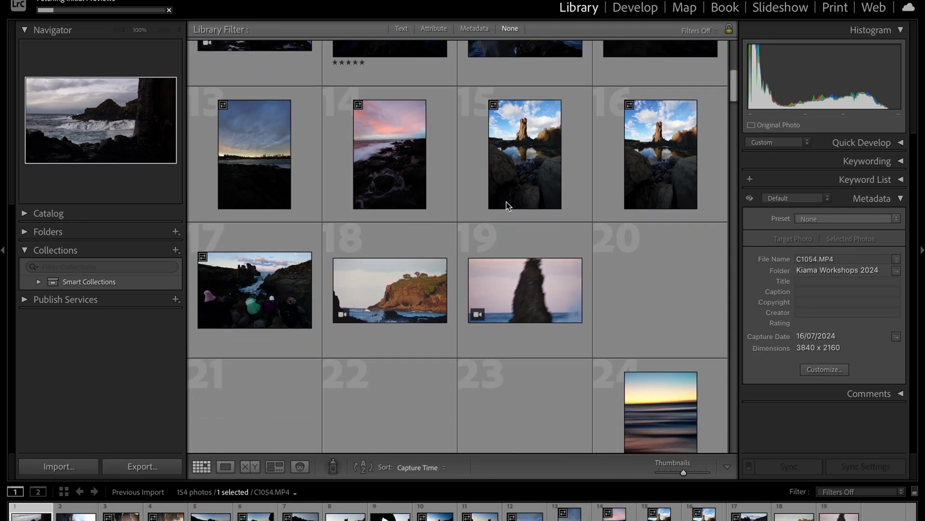
pyautogui.scroll(-20, 506, 205)
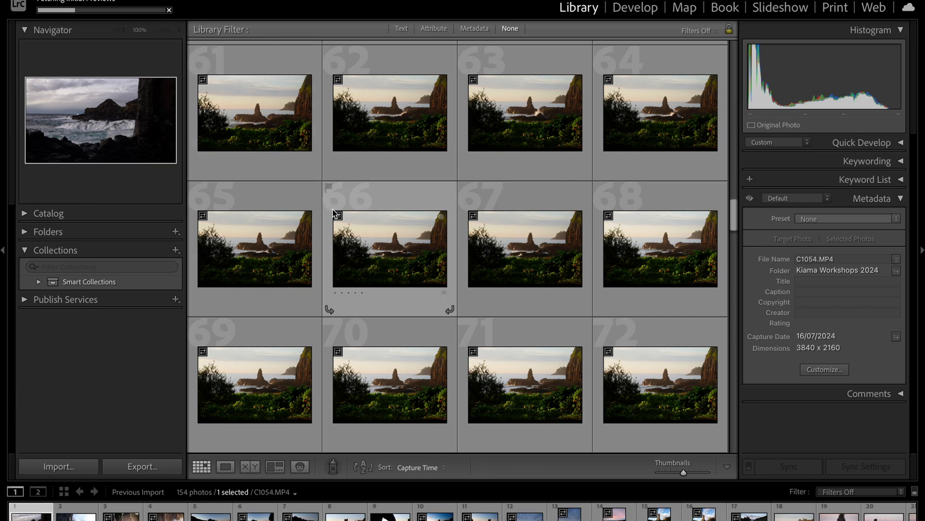
pyautogui.scroll(-15, 333, 212)
pyautogui.scroll(20, 333, 212)
pyautogui.scroll(2, 332, 209)
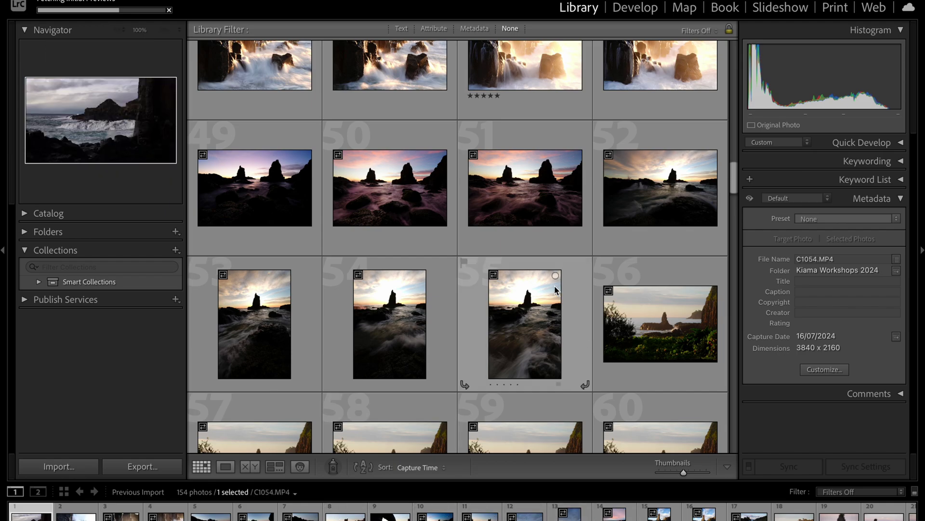
pyautogui.scroll(15, 555, 289)
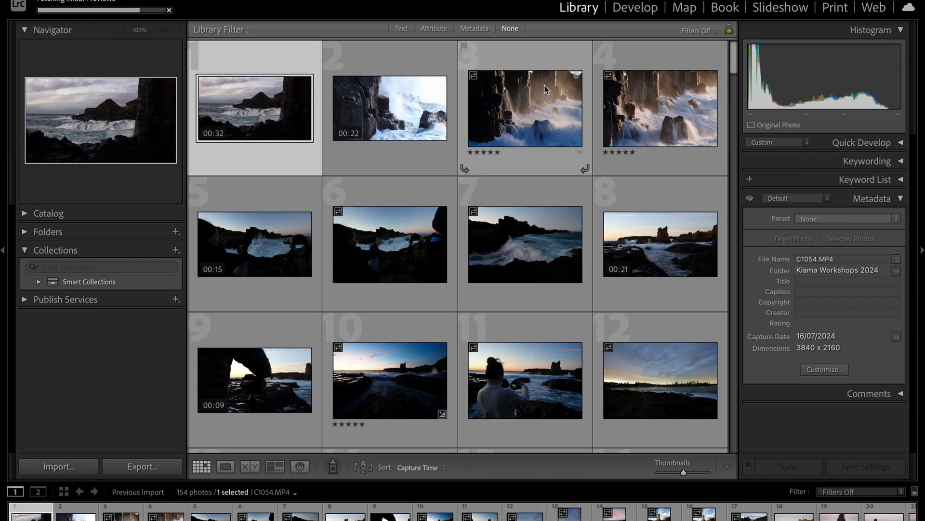
pyautogui.click(546, 90)
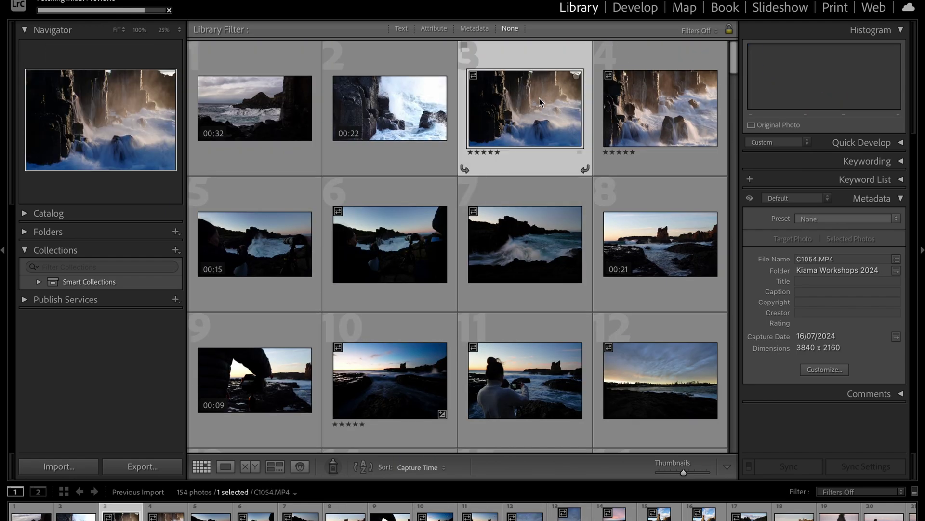
pyautogui.click(649, 11)
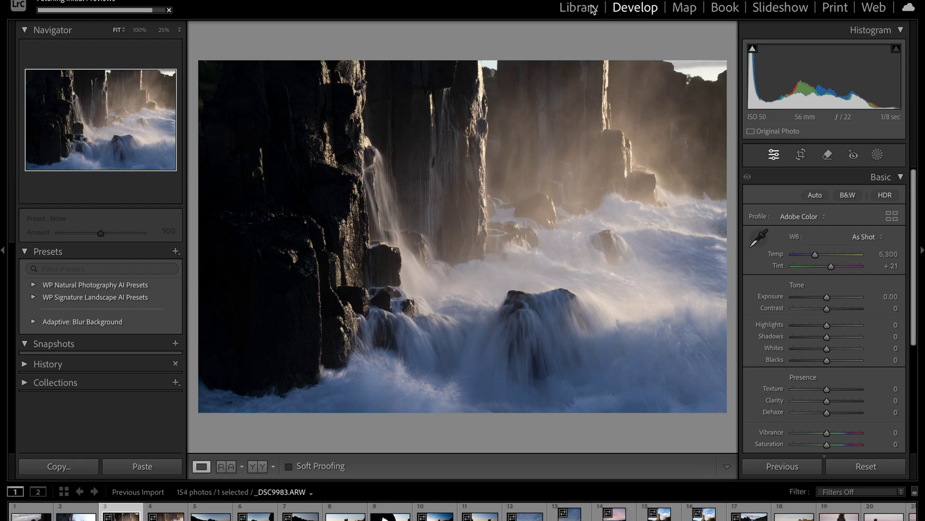
pyautogui.click(593, 9)
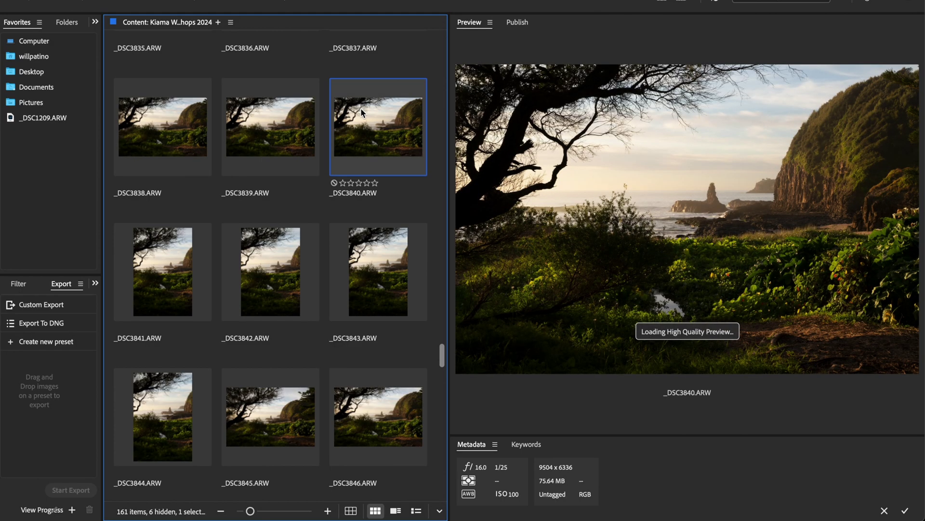
# Preview _DSC3839 and _DSC3816, and enlarge the metadata area to show file properties
pyautogui.click(288, 142)
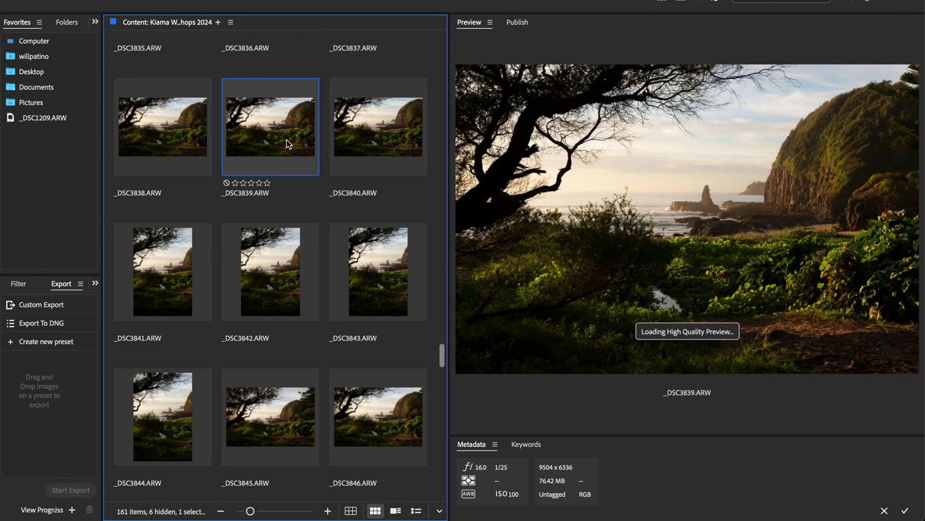
pyautogui.scroll(8, 287, 143)
pyautogui.click(408, 132)
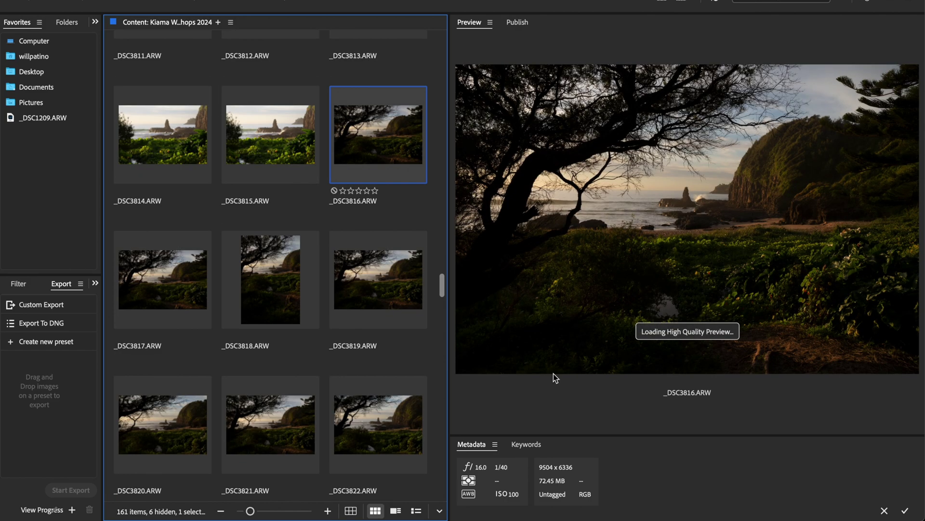
pyautogui.moveTo(612, 435); pyautogui.dragTo(585, 397)
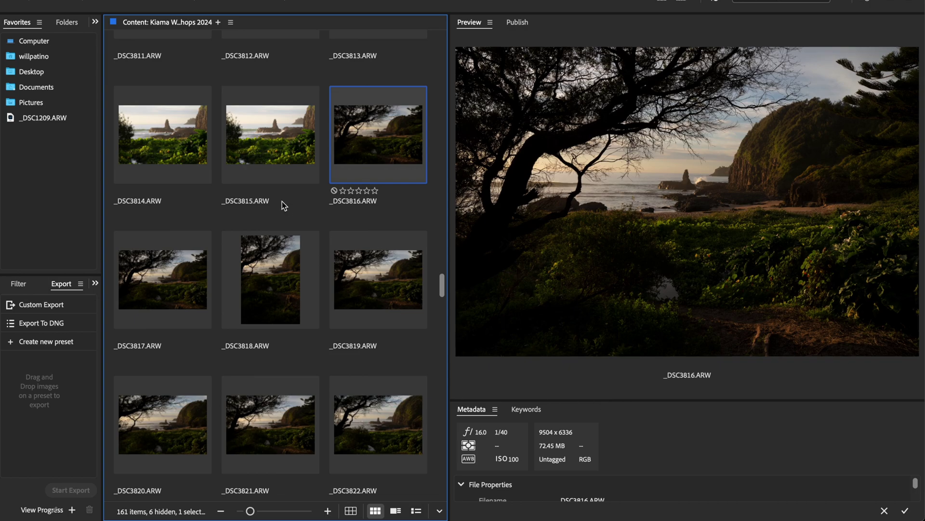
pyautogui.scroll(15, 281, 201)
# Preview _DSC1265, _DSC1824, _DSC2110, _DSC2241 and _DSC2594, ending on _DSC2665
pyautogui.click(369, 229)
pyautogui.scroll(-3, 366, 231)
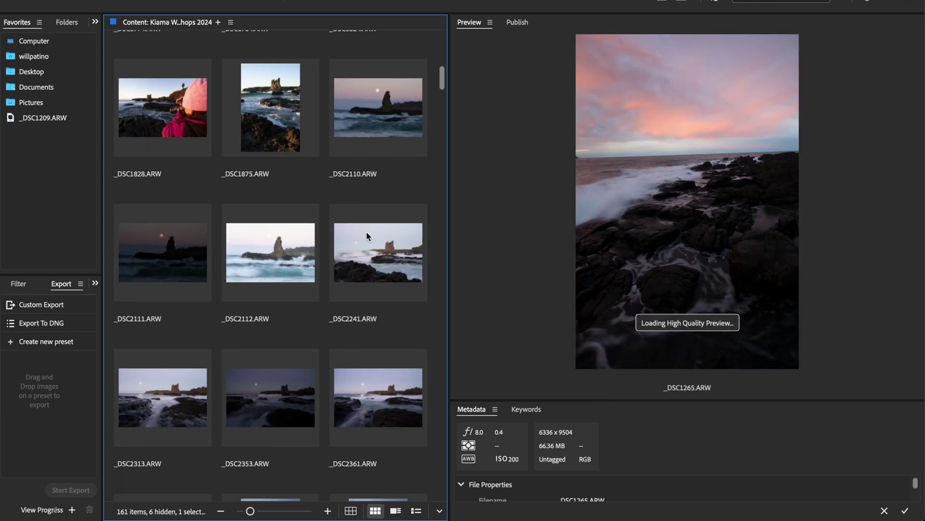
pyautogui.scroll(-10, 365, 247)
pyautogui.scroll(12, 371, 193)
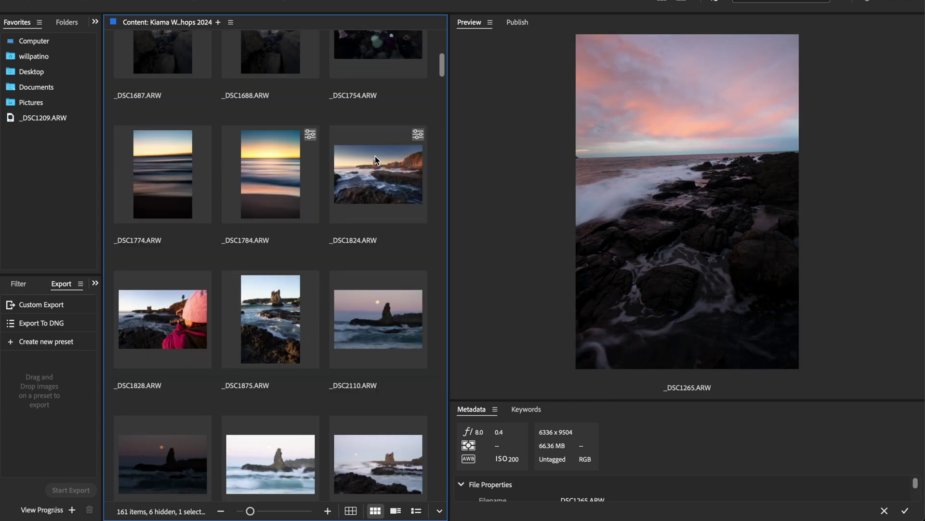
pyautogui.click(375, 190)
pyautogui.click(369, 302)
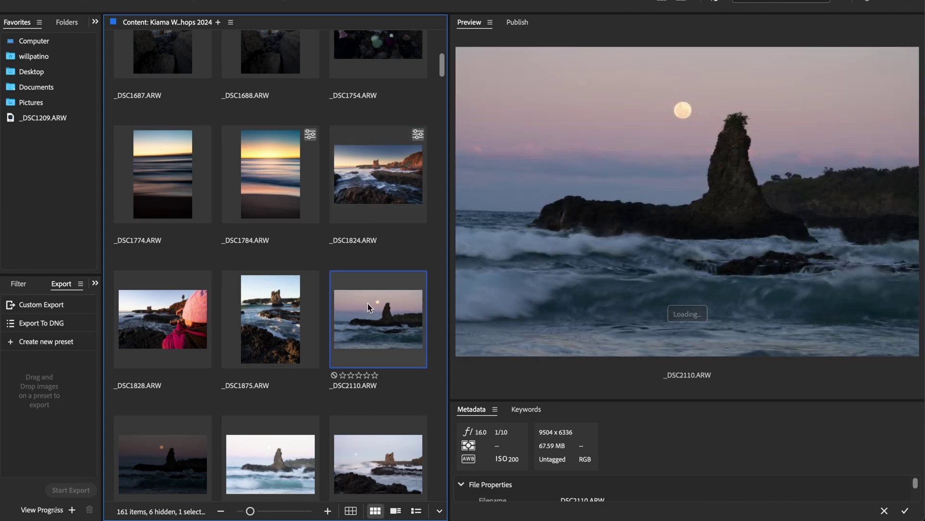
pyautogui.scroll(-5, 371, 289)
pyautogui.click(379, 247)
pyautogui.scroll(-10, 373, 284)
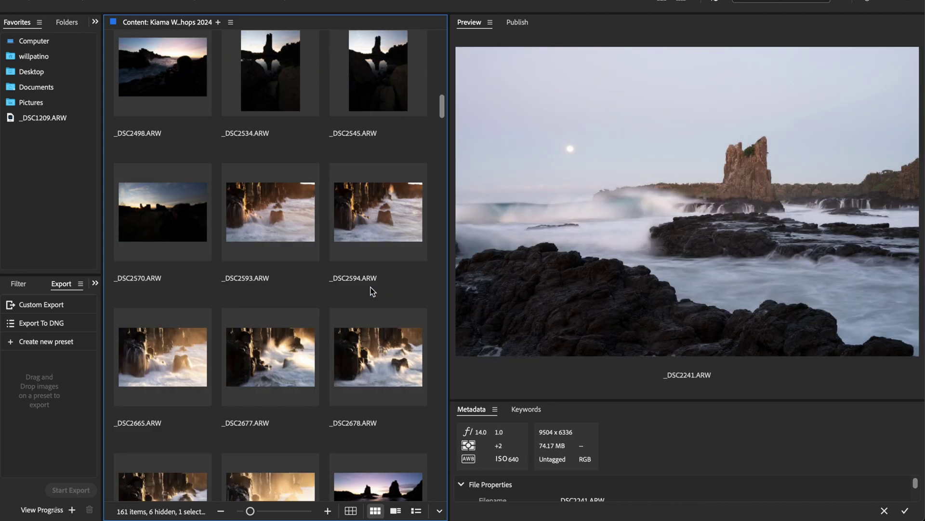
pyautogui.click(393, 230)
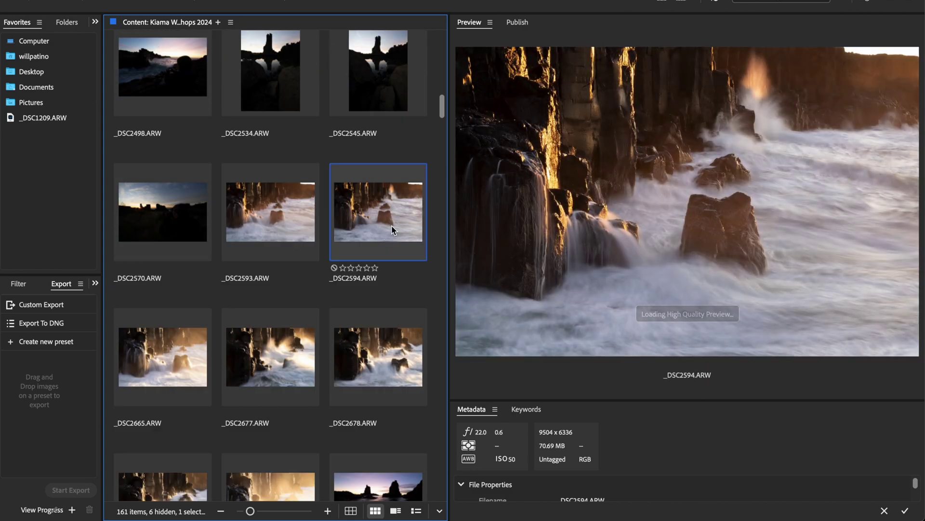
pyautogui.scroll(-3, 393, 230)
pyautogui.click(163, 238)
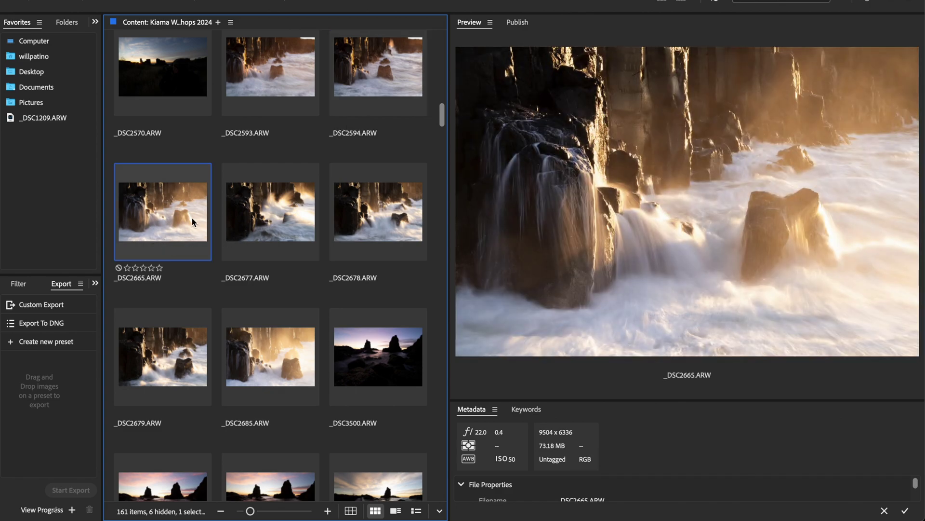
# Edit _DSC2665 in Camera Raw: Exposure -0.45, Highlights -24, Shadows +37, Blacks +4, and keep the edits
pyautogui.doubleClick(164, 213)
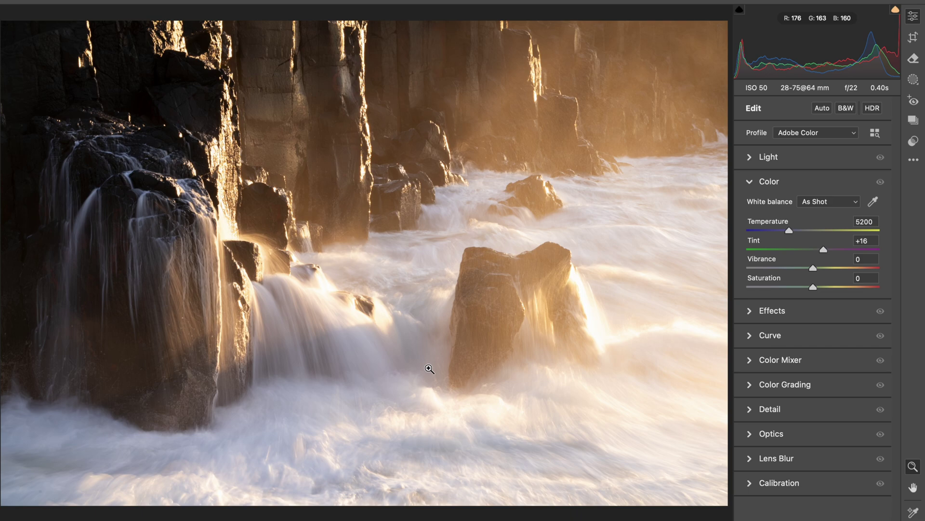
pyautogui.click(765, 182)
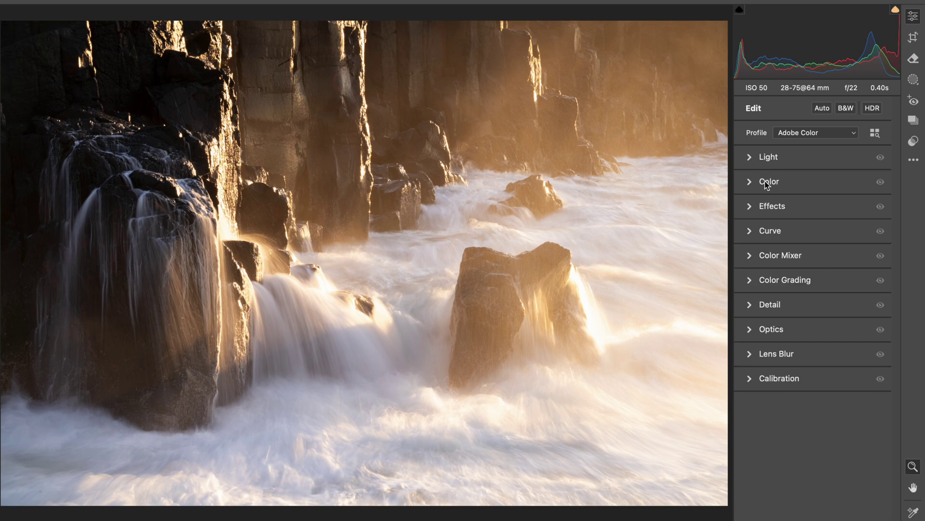
pyautogui.click(799, 158)
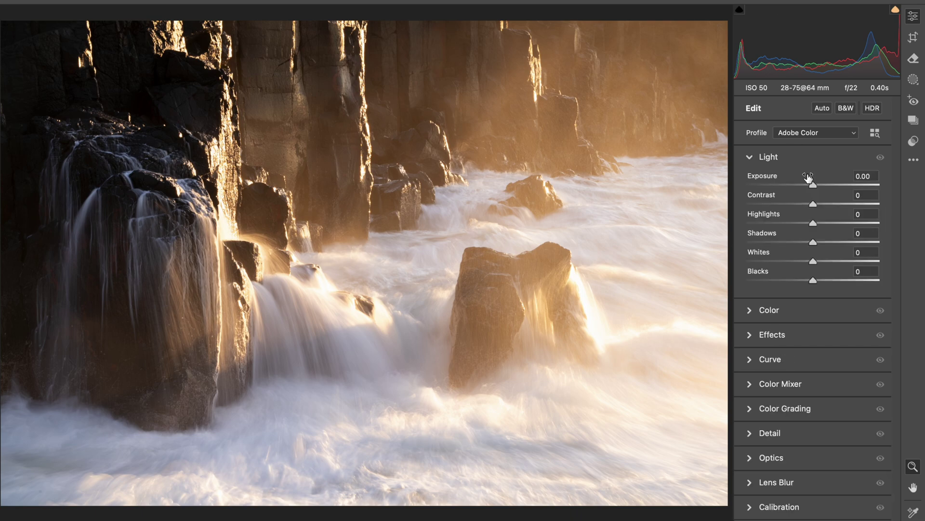
pyautogui.moveTo(813, 185); pyautogui.dragTo(806, 184)
pyautogui.press('p')
pyautogui.press('p')
pyautogui.press('p')
pyautogui.press('p')
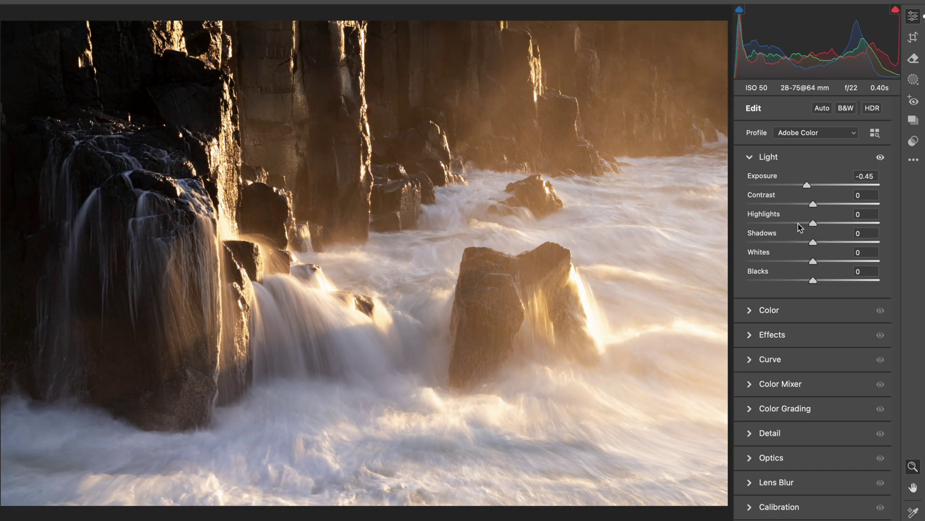
pyautogui.moveTo(799, 227); pyautogui.dragTo(850, 243)
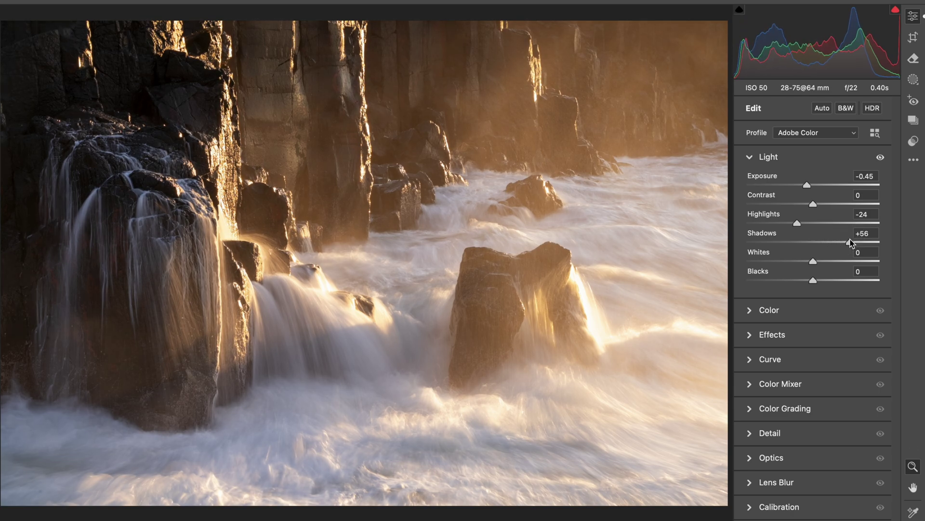
pyautogui.moveTo(852, 242)
pyautogui.mouseDown()
pyautogui.moveTo(820, 242)
pyautogui.moveTo(837, 242)
pyautogui.mouseUp()
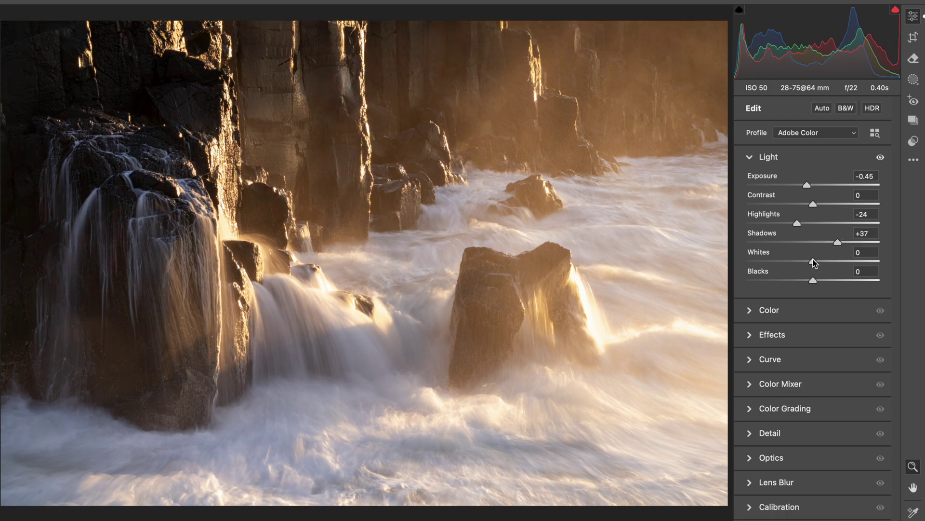
pyautogui.moveTo(837, 284); pyautogui.dragTo(816, 283)
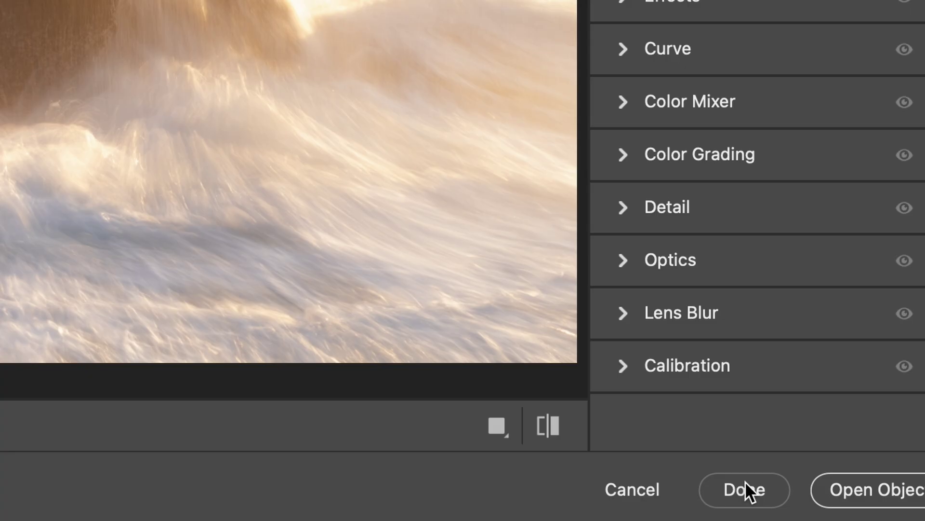
pyautogui.click(746, 489)
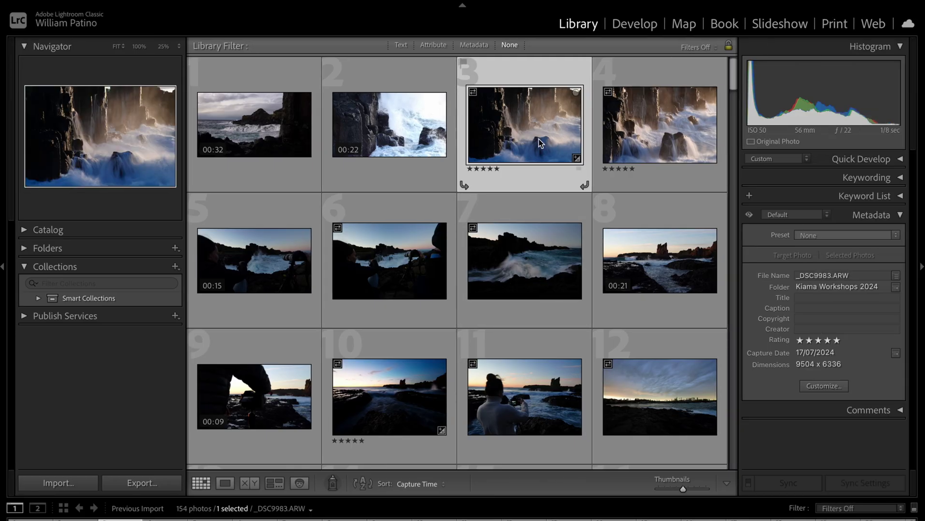
# Develop _DSC9983 with Temp 6,750, Exposure +0.40, Highlights -50 and Shadows about +49
pyautogui.click(631, 24)
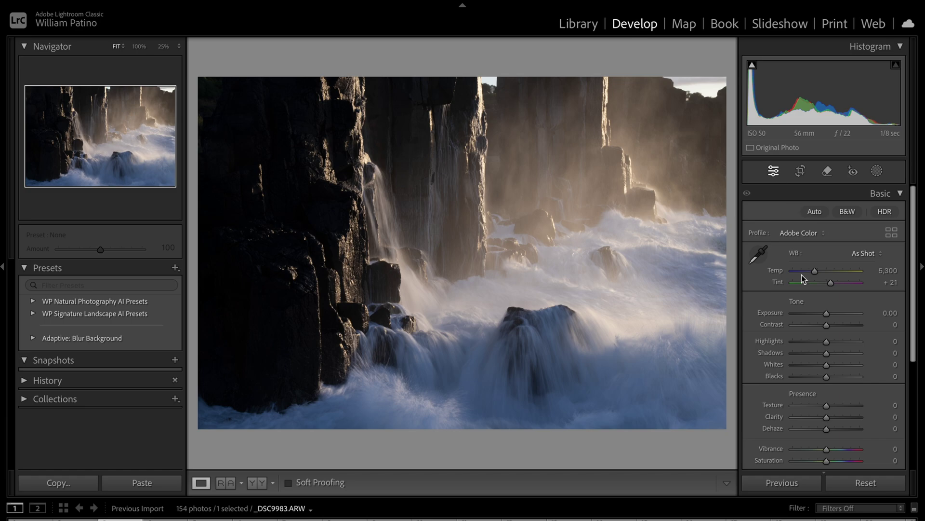
pyautogui.click(825, 271)
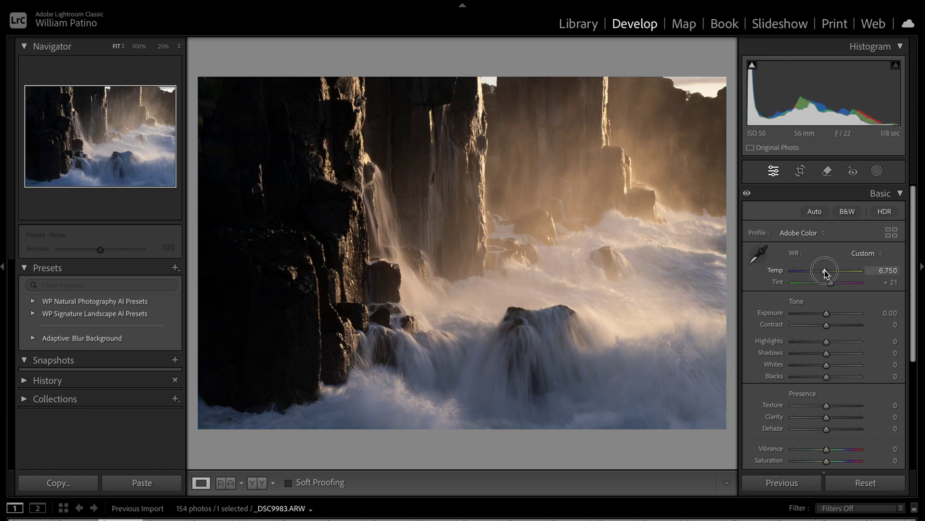
pyautogui.click(833, 313)
pyautogui.moveTo(833, 313); pyautogui.dragTo(829, 314)
pyautogui.click(809, 340)
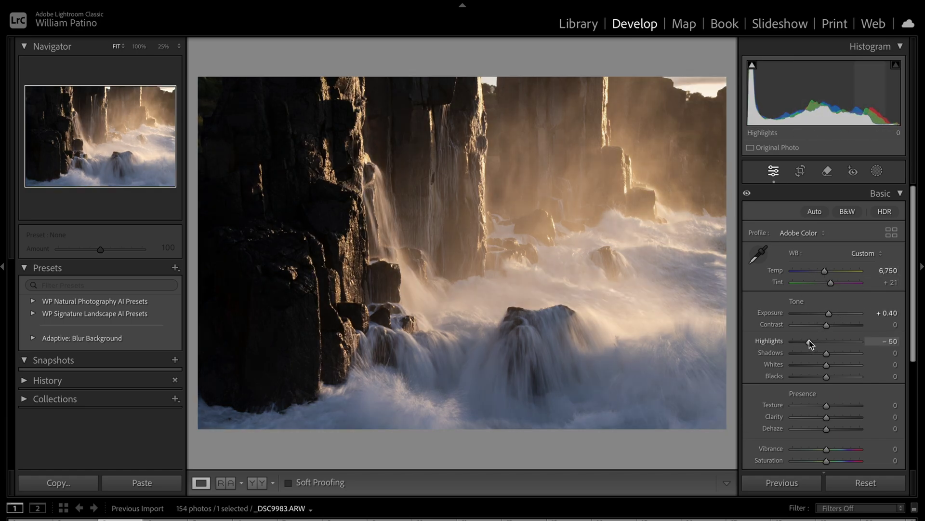
pyautogui.click(586, 25)
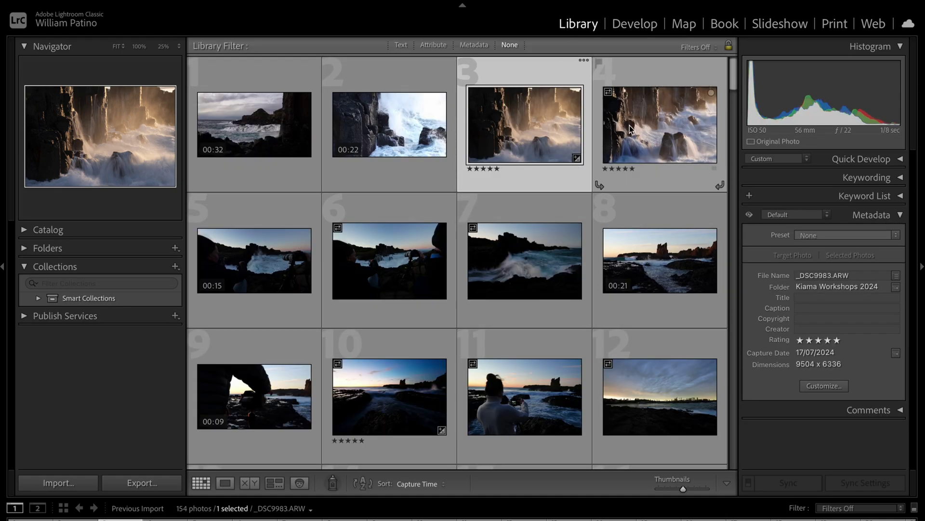
pyautogui.click(635, 19)
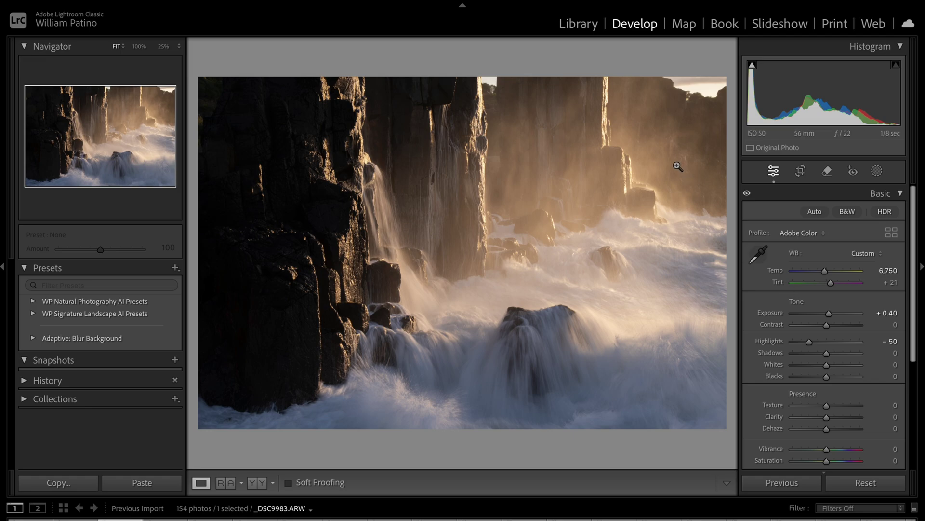
pyautogui.moveTo(827, 352); pyautogui.dragTo(850, 354)
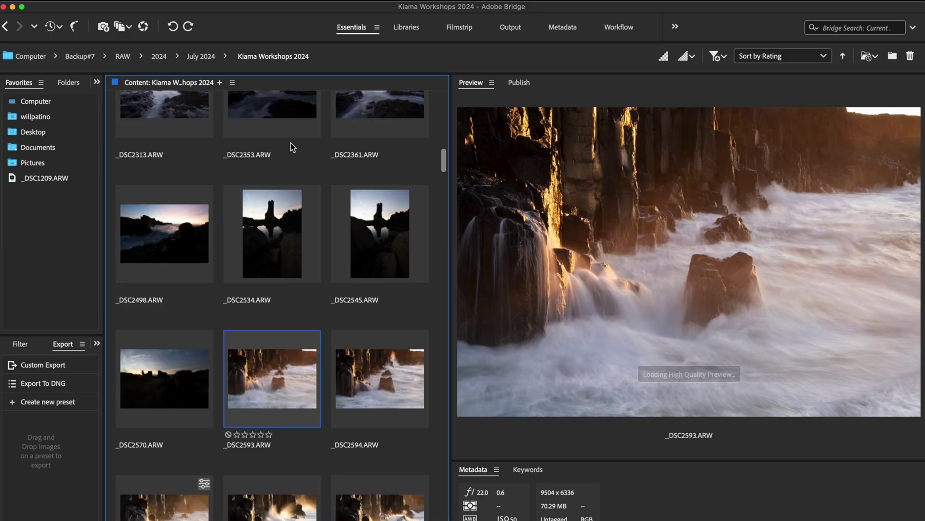
# Preview _DSC2534 and _DSC1875, then give _DSC2110 a five-star rating
pyautogui.click(277, 273)
pyautogui.scroll(5, 276, 274)
pyautogui.click(293, 248)
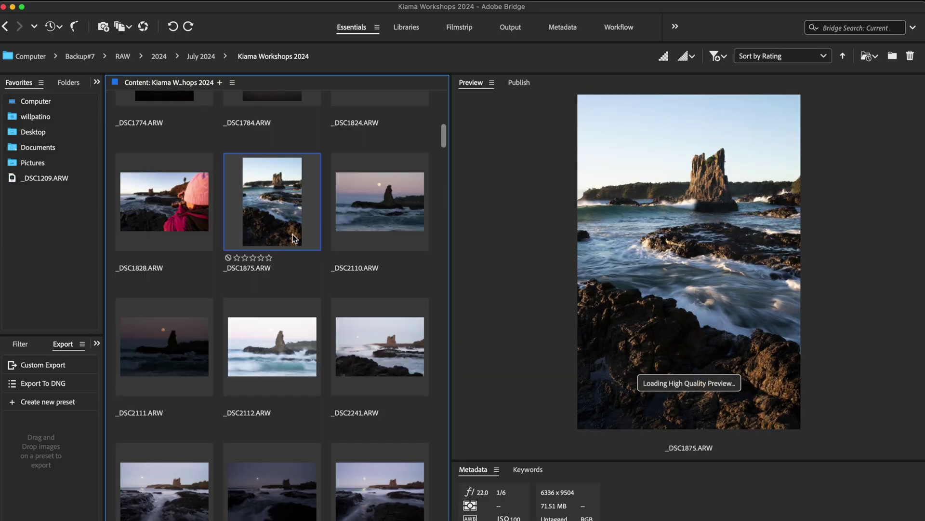
pyautogui.press('super+5')
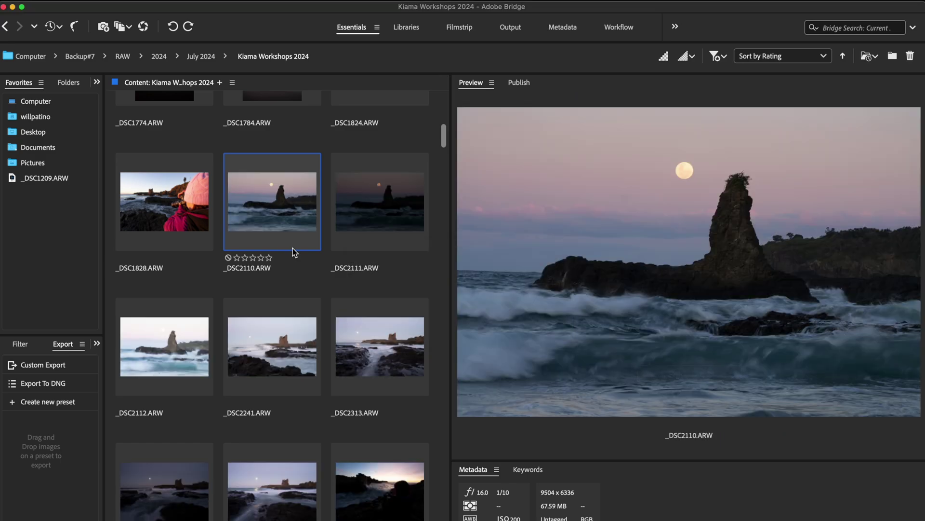
pyautogui.click(269, 258)
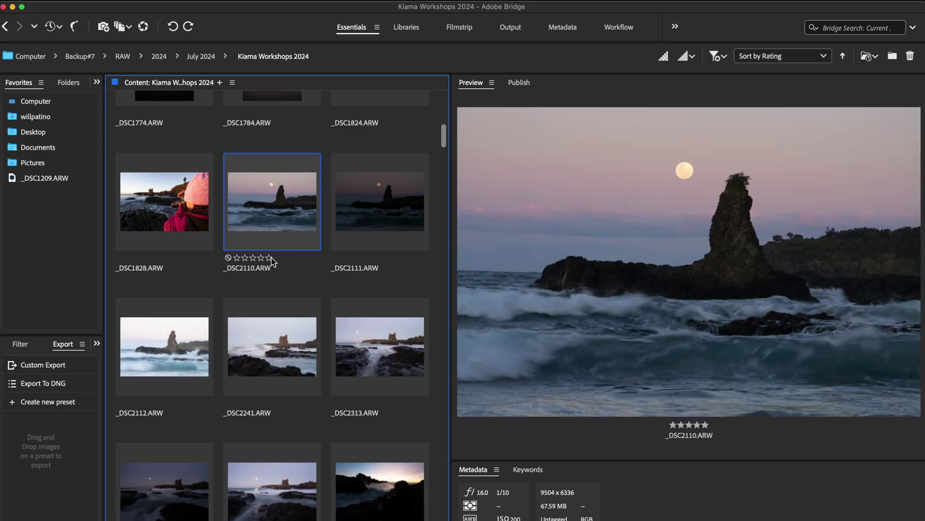
# Step through the five-star shots _DSC2110 and _DSC2684, ending on _DSC9983 in the preview
pyautogui.scroll(-15, 339, 246)
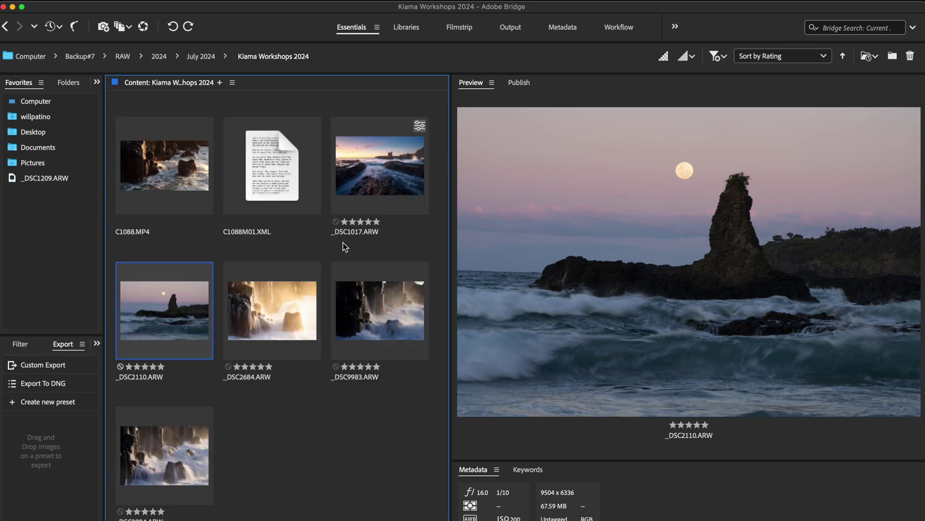
pyautogui.press('Right')
pyautogui.press('Right')
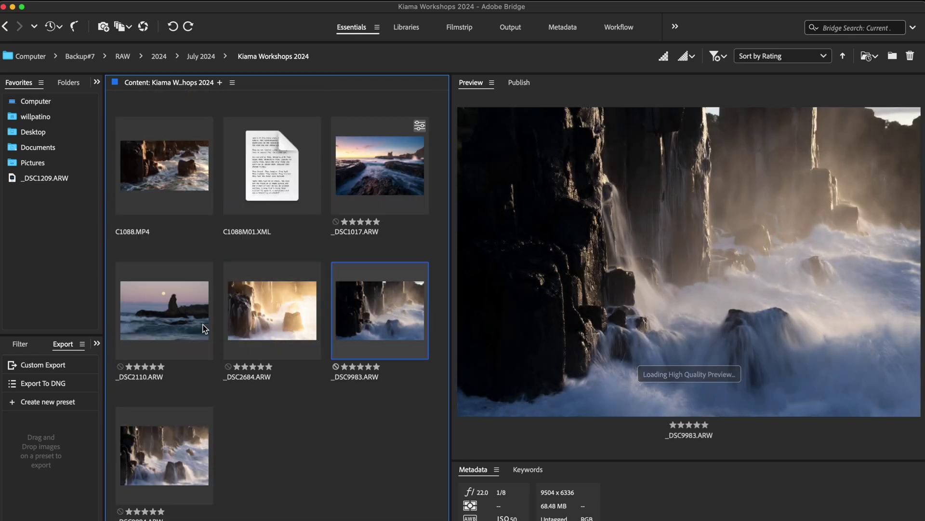
pyautogui.click(202, 328)
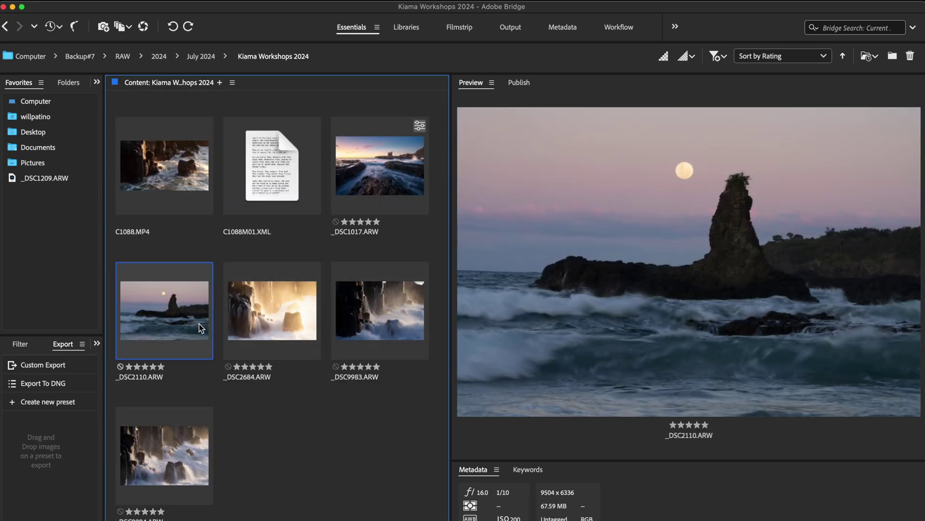
pyautogui.click(271, 326)
pyautogui.click(389, 320)
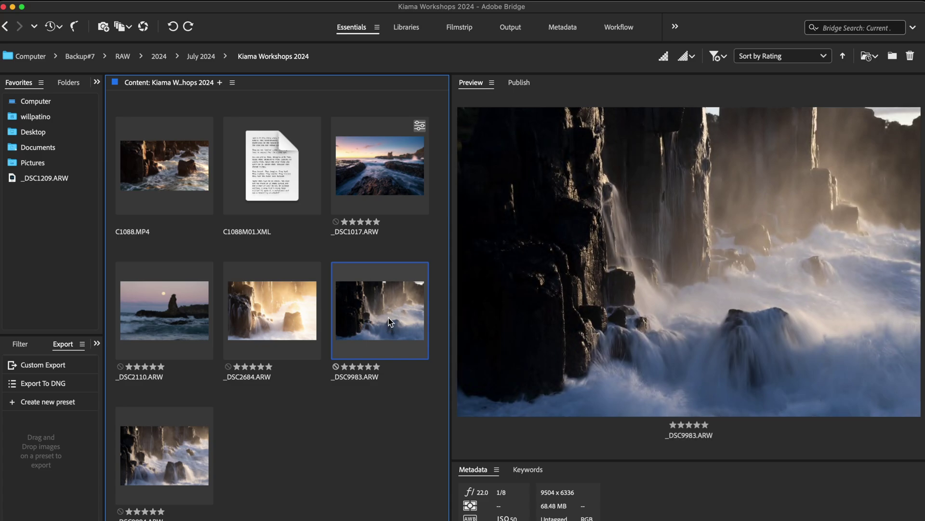
pyautogui.scroll(5, 352, 322)
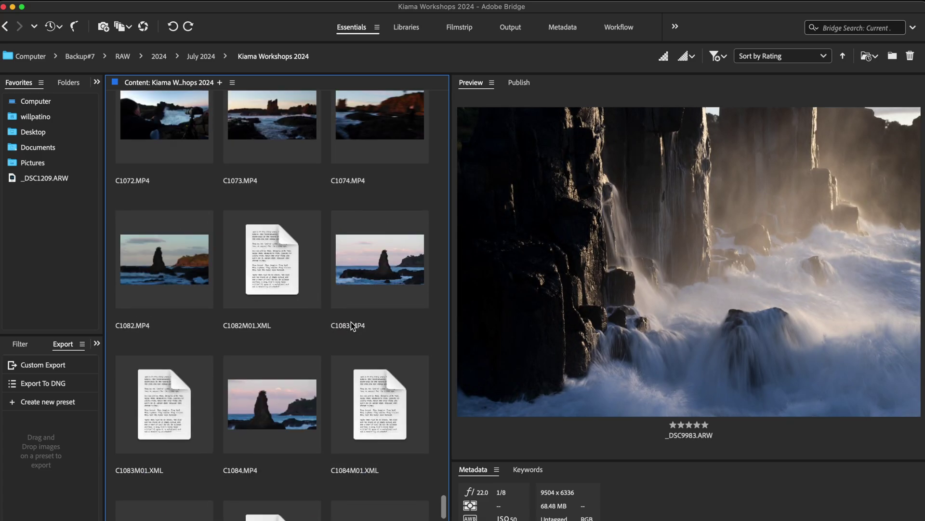
pyautogui.scroll(5, 351, 322)
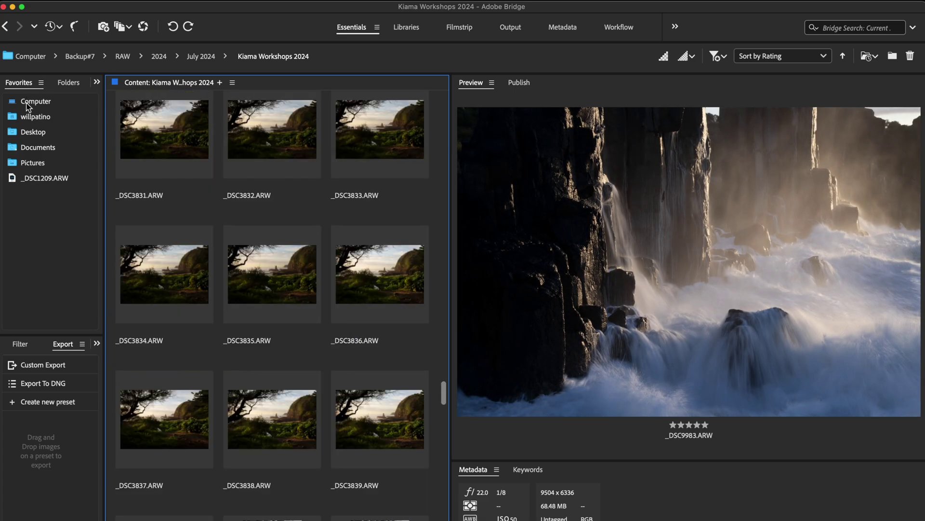
pyautogui.click(27, 103)
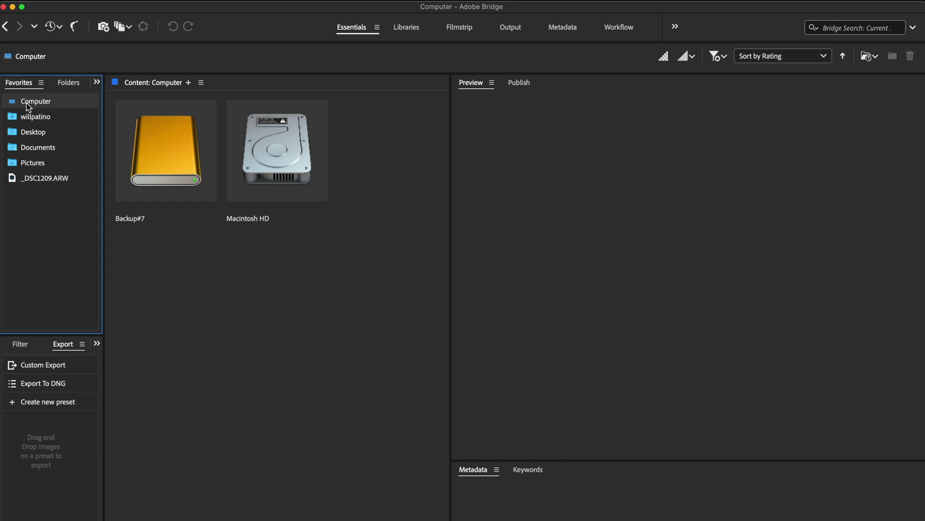
pyautogui.doubleClick(143, 137)
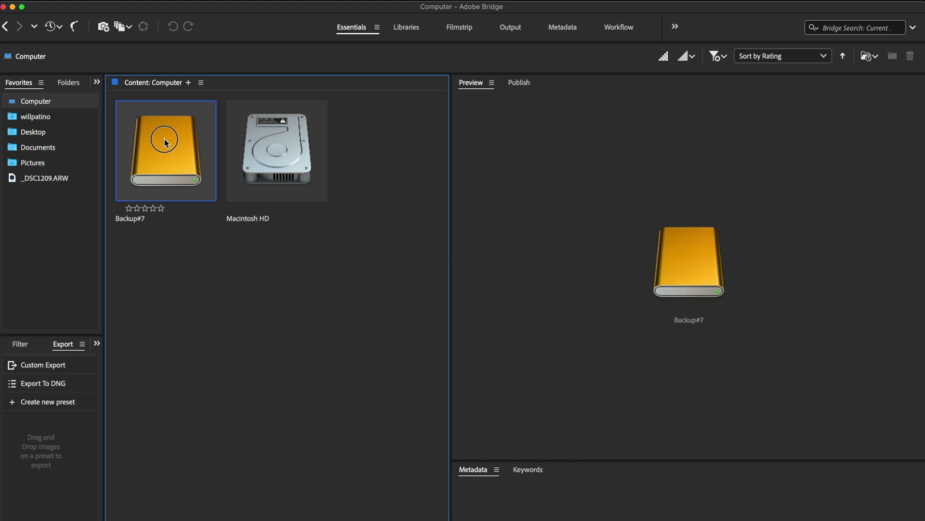
pyautogui.doubleClick(270, 163)
pyautogui.click(277, 161)
pyautogui.doubleClick(277, 162)
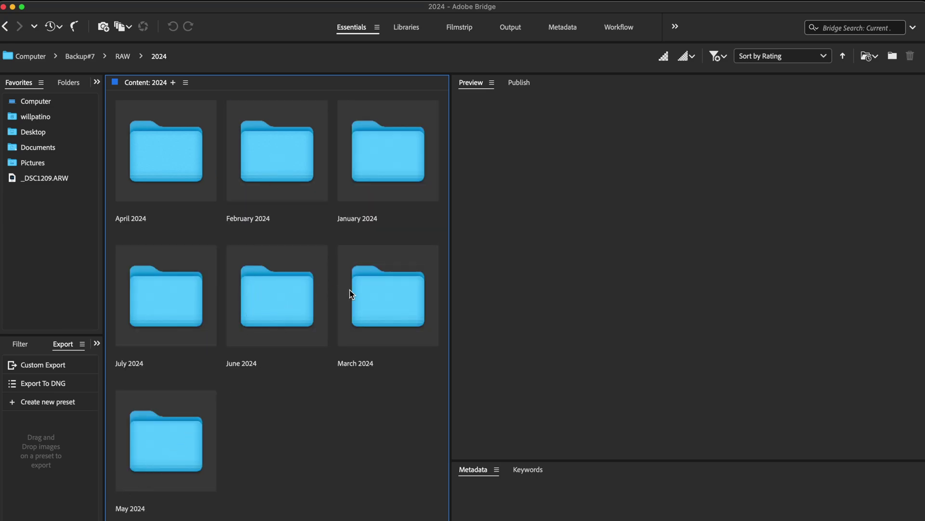
pyautogui.doubleClick(162, 290)
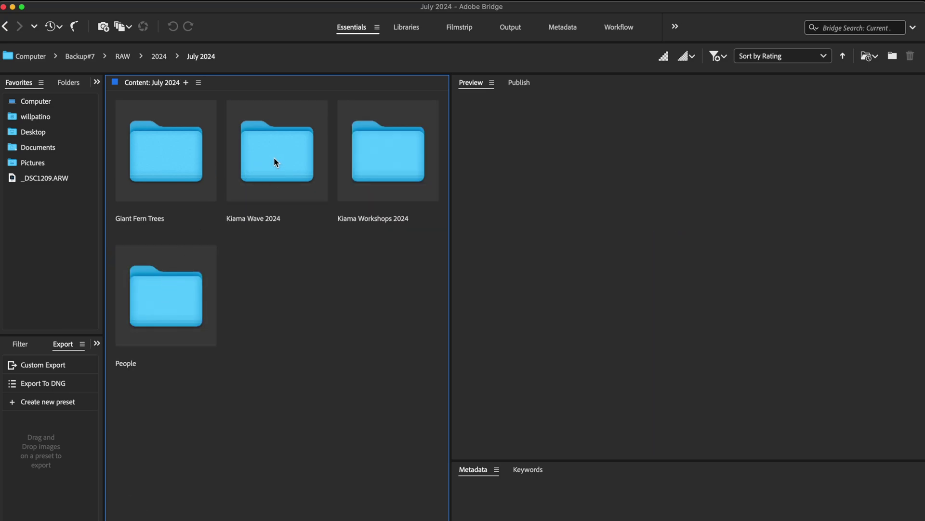
pyautogui.doubleClick(400, 175)
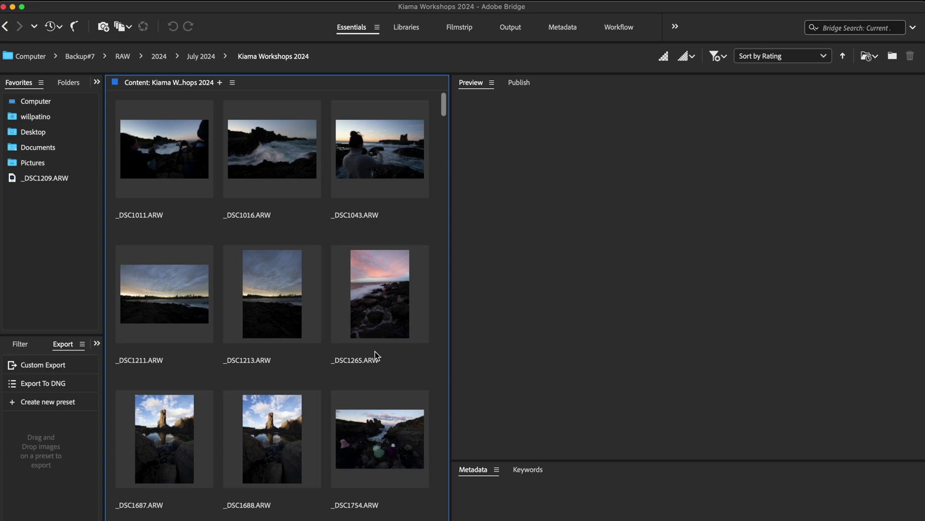
pyautogui.scroll(-7, 375, 352)
pyautogui.scroll(7, 297, 151)
# In Camera Raw, give _DSC1688 Exposure +0.35, Highlights -45, Shadows +31 and the Adobe Landscape profile
pyautogui.doubleClick(262, 415)
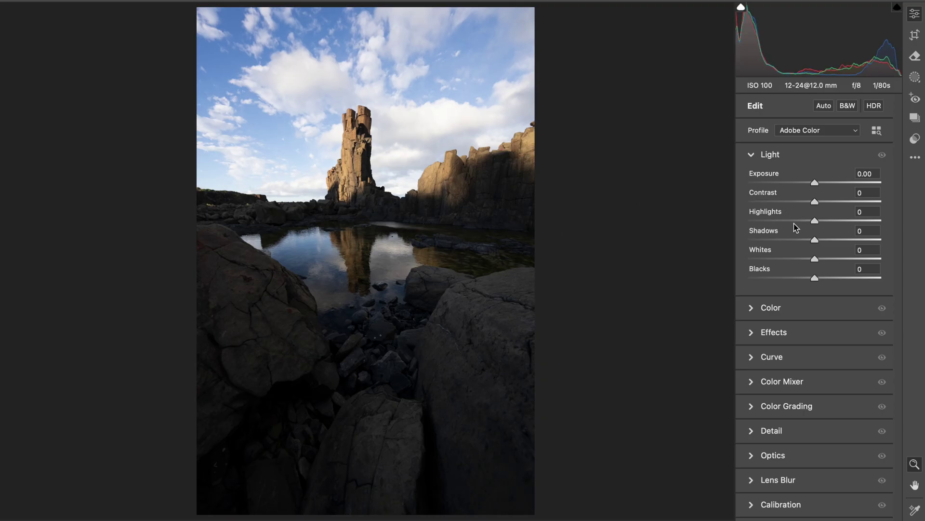
pyautogui.moveTo(794, 224); pyautogui.dragTo(785, 219)
pyautogui.moveTo(815, 182); pyautogui.dragTo(820, 184)
pyautogui.moveTo(816, 239); pyautogui.dragTo(836, 238)
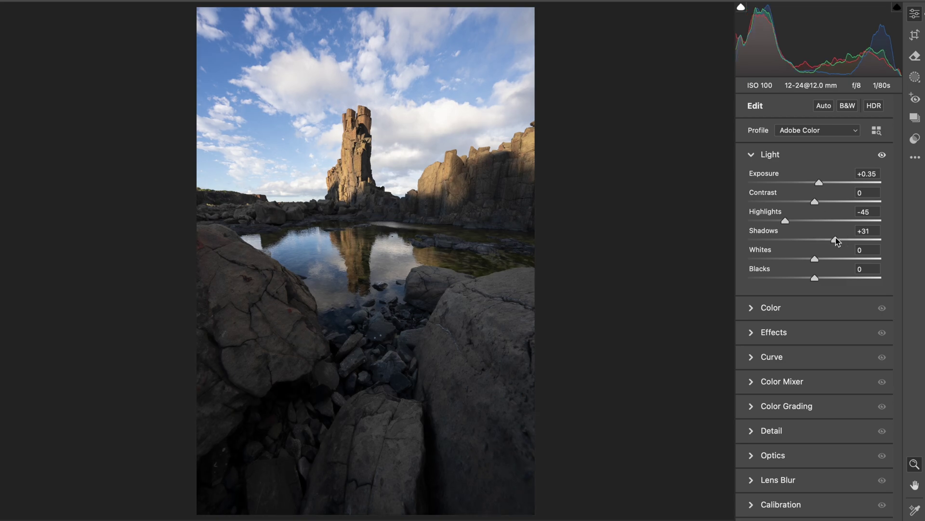
pyautogui.click(827, 134)
pyautogui.click(832, 143)
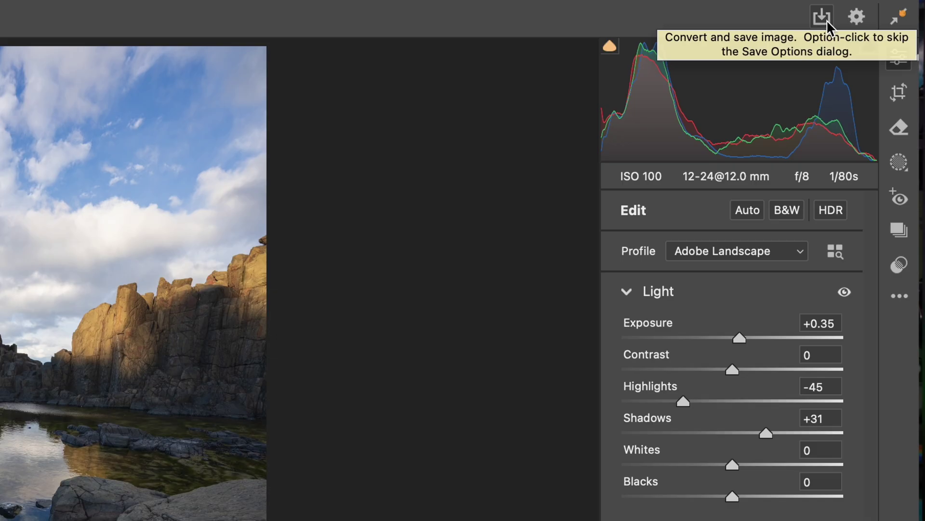
# Cancel saving a converted copy and open _DSC1688 in Photoshop as a Smart Object
pyautogui.click(868, 0)
pyautogui.click(501, 129)
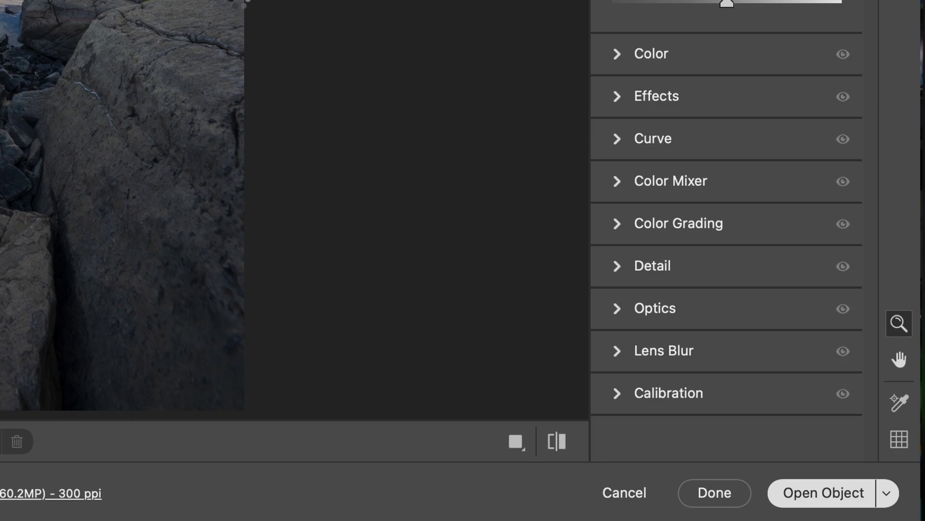
pyautogui.click(824, 492)
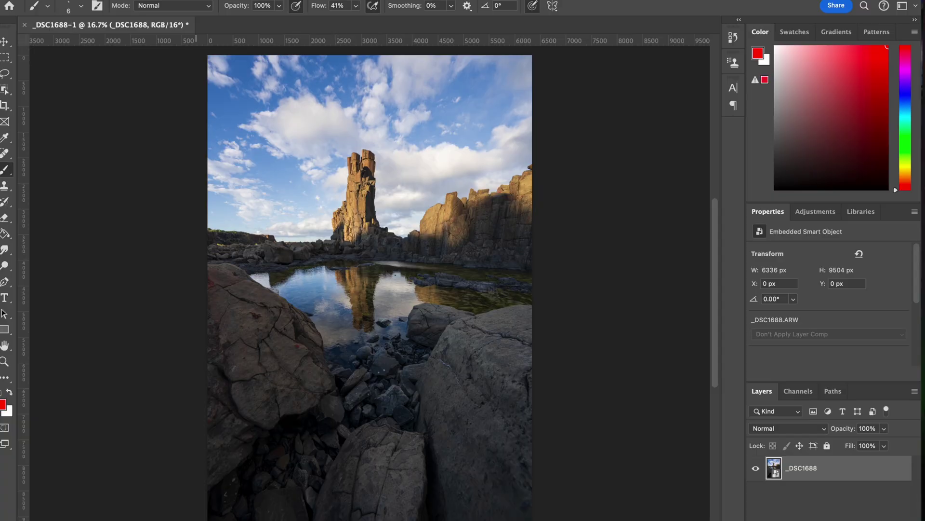
pyautogui.click(104, 0)
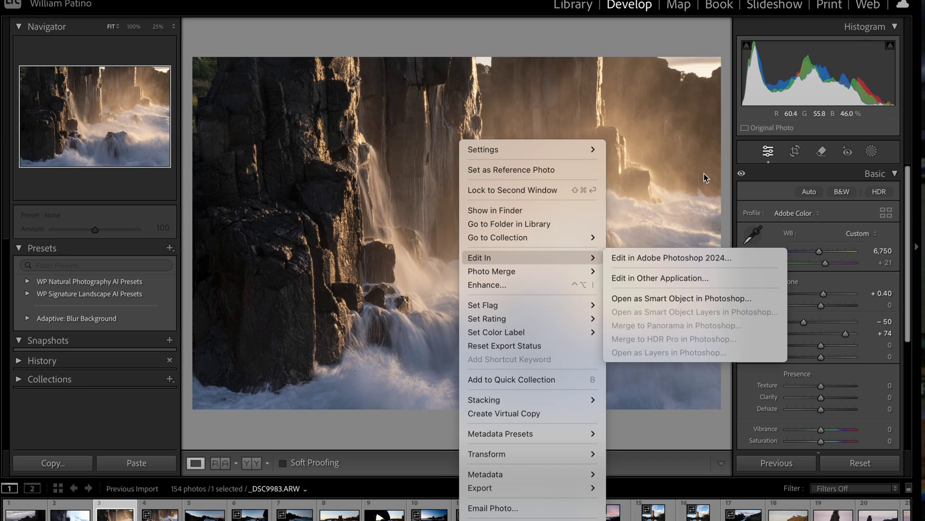
# Dismiss Lightroom's Edit In menu of send-to-Photoshop options with Esc
pyautogui.press('Escape')
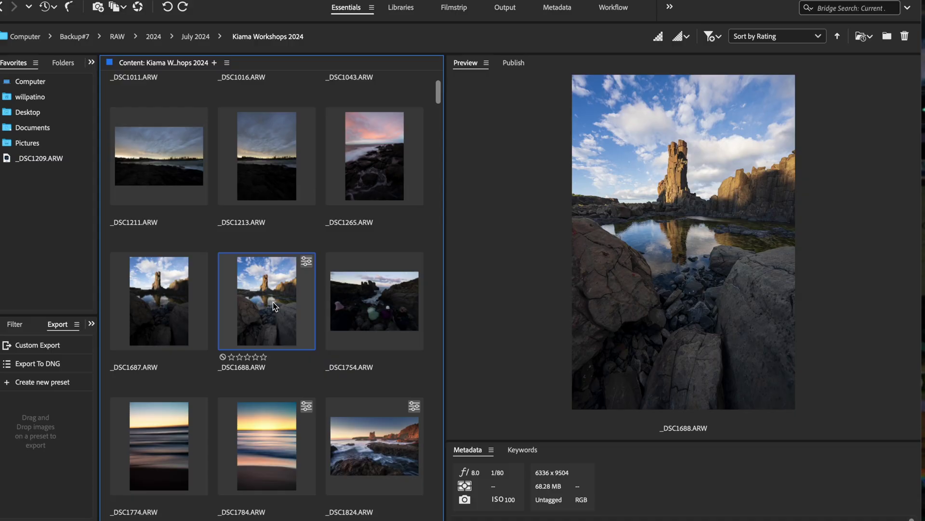
# Open _DSC1784 in Camera Raw, raise Exposure, set Shadows to +36 and lift Blacks slightly
pyautogui.doubleClick(279, 448)
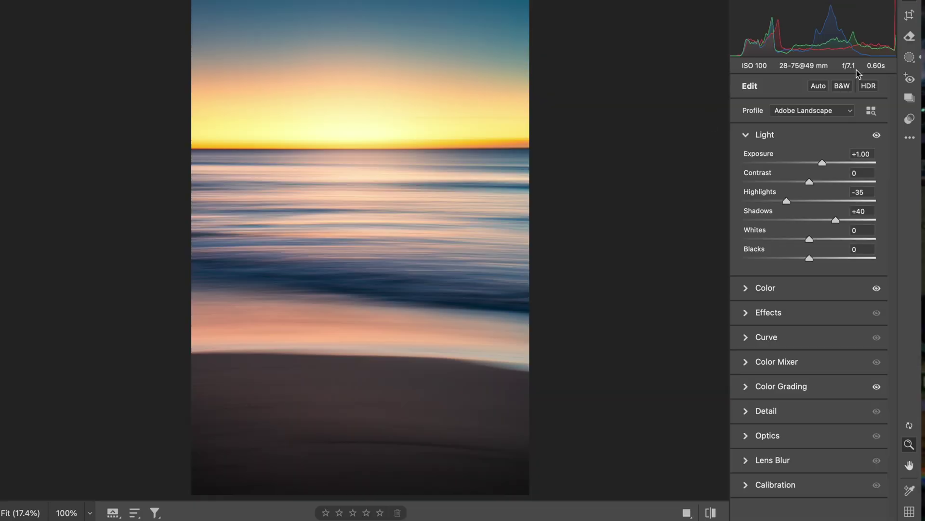
pyautogui.moveTo(822, 163); pyautogui.dragTo(825, 163)
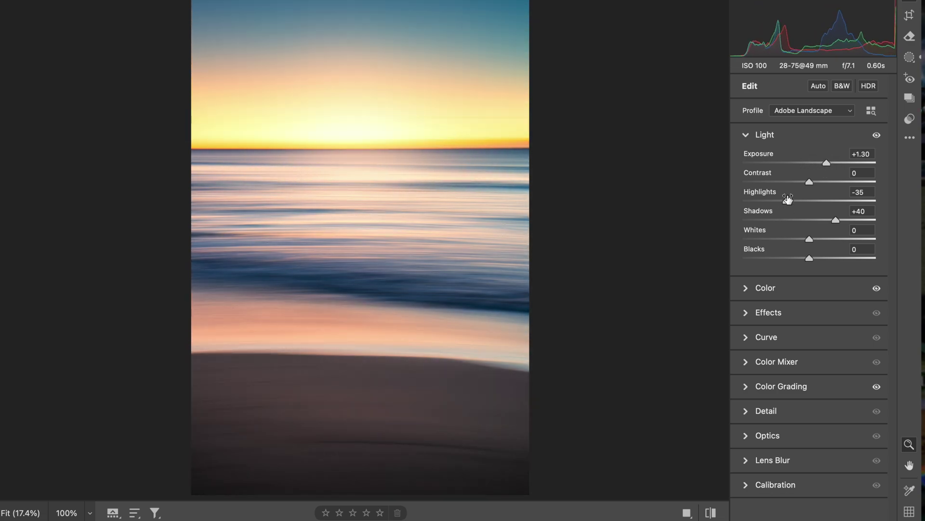
pyautogui.moveTo(836, 221); pyautogui.dragTo(833, 221)
pyautogui.moveTo(818, 260)
pyautogui.mouseDown()
pyautogui.moveTo(837, 259)
pyautogui.moveTo(825, 260)
pyautogui.mouseUp()
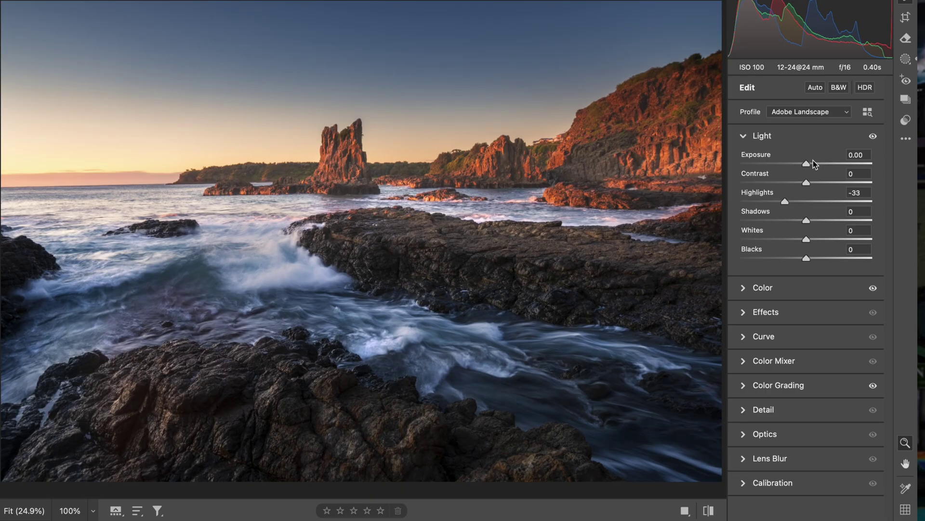
# Raise the coastline photo's Exposure to +0.10 and straighten it with a 0.50° crop angle
pyautogui.moveTo(806, 164); pyautogui.dragTo(808, 165)
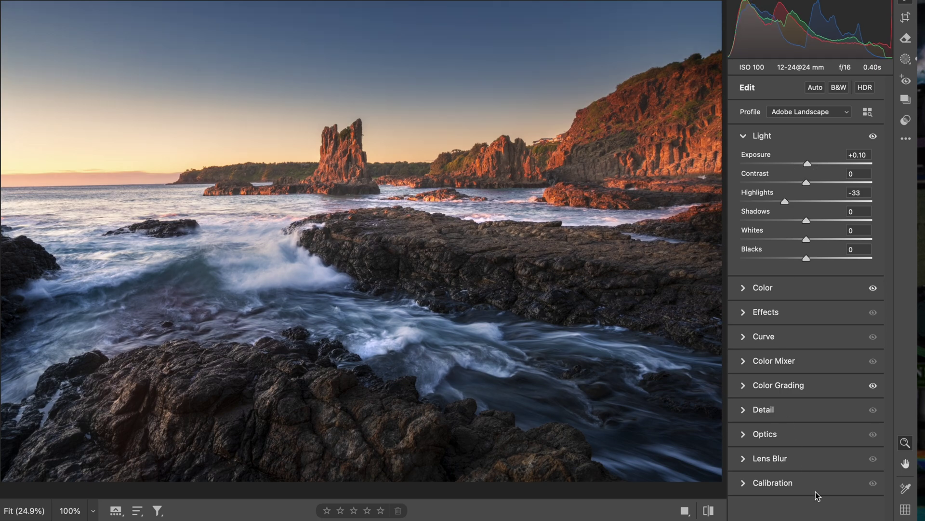
pyautogui.click(906, 18)
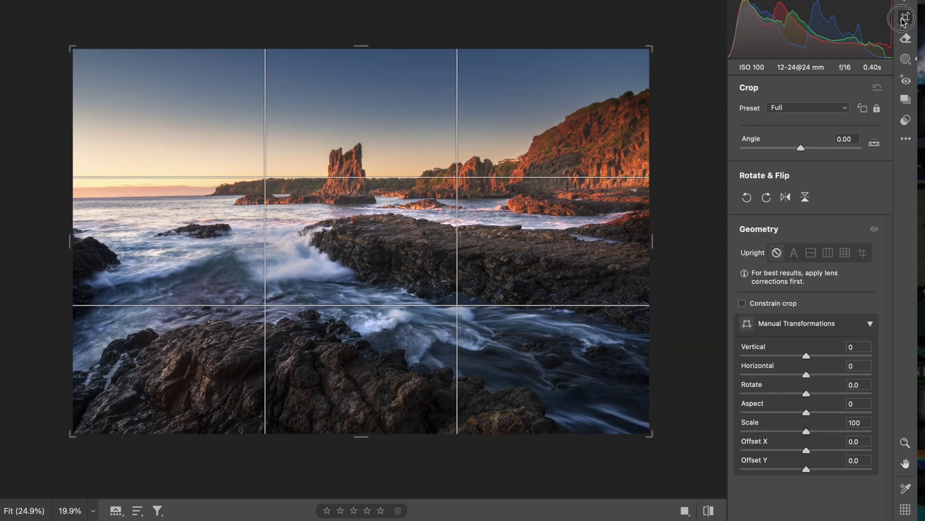
pyautogui.moveTo(800, 146); pyautogui.dragTo(801, 148)
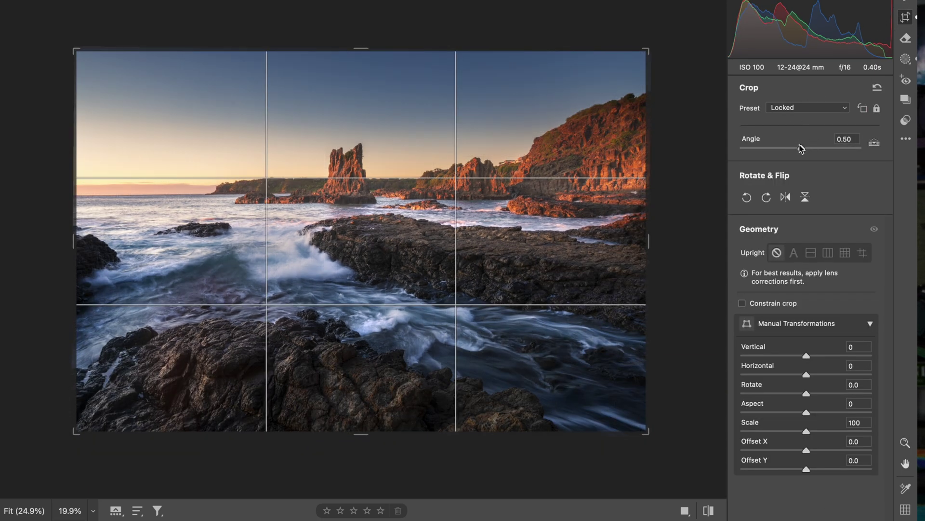
pyautogui.click(911, 4)
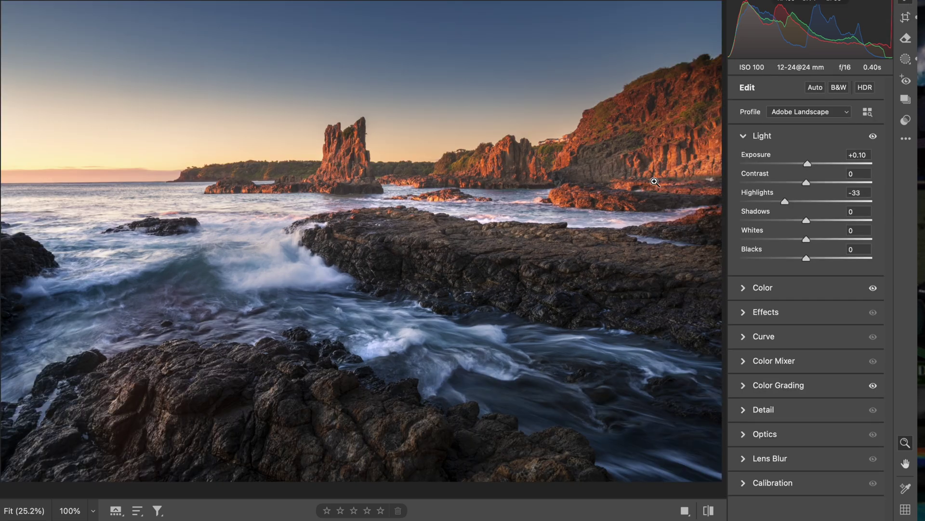
pyautogui.click(779, 139)
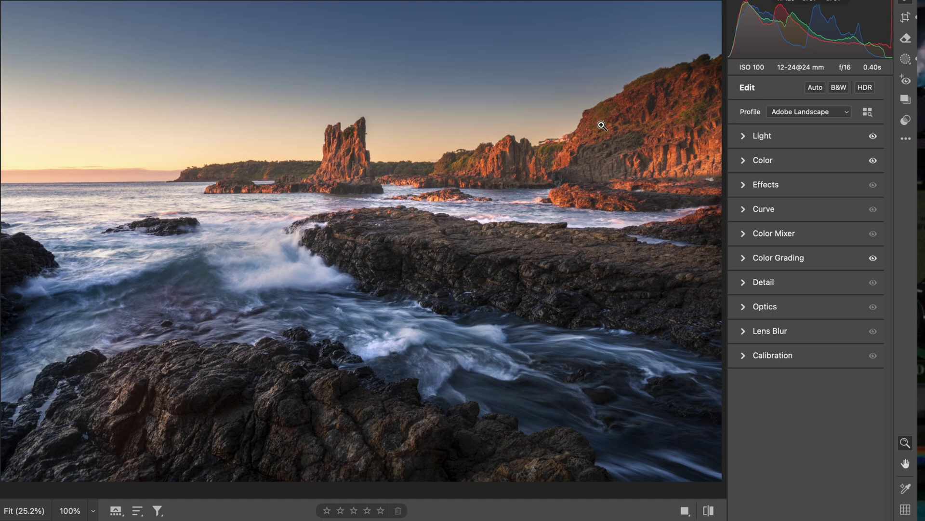
# Paint a brush mask across the top of the sky and set its Exposure to +0.65
pyautogui.press('k')
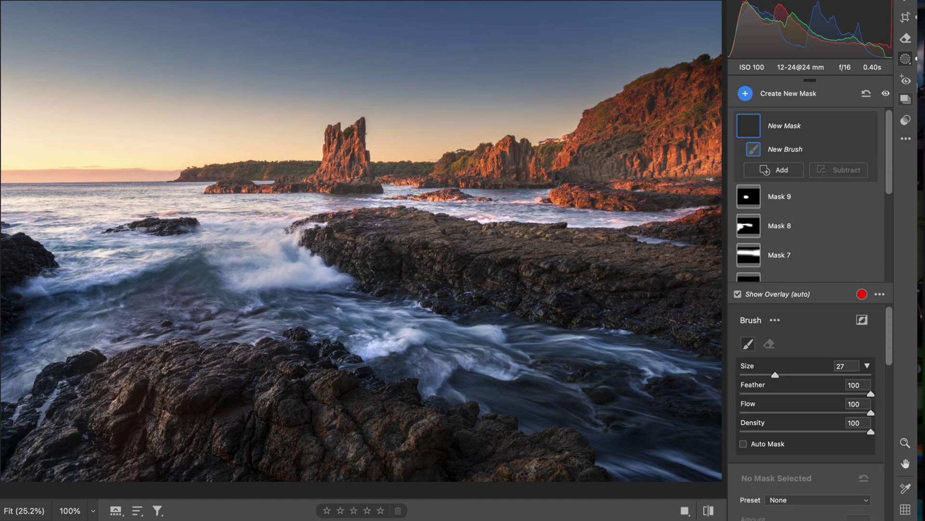
pyautogui.click(904, 4)
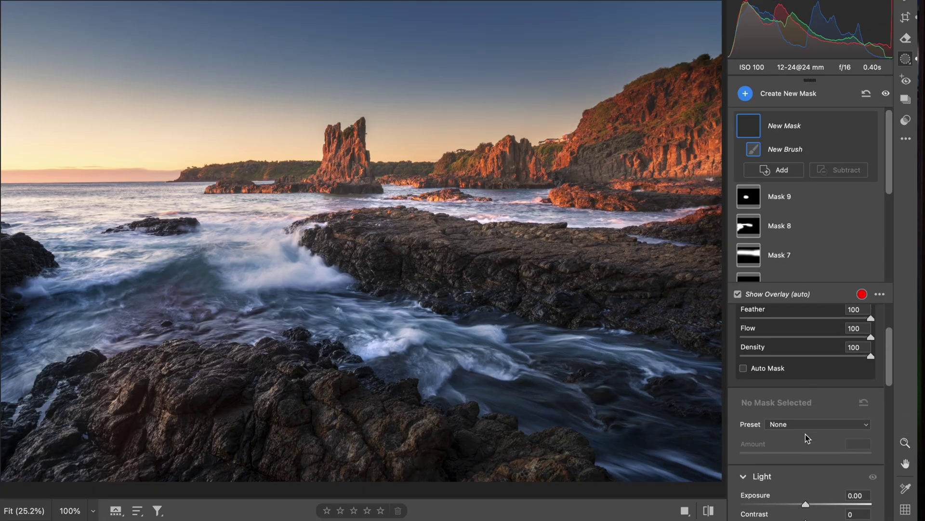
pyautogui.moveTo(809, 494); pyautogui.dragTo(811, 493)
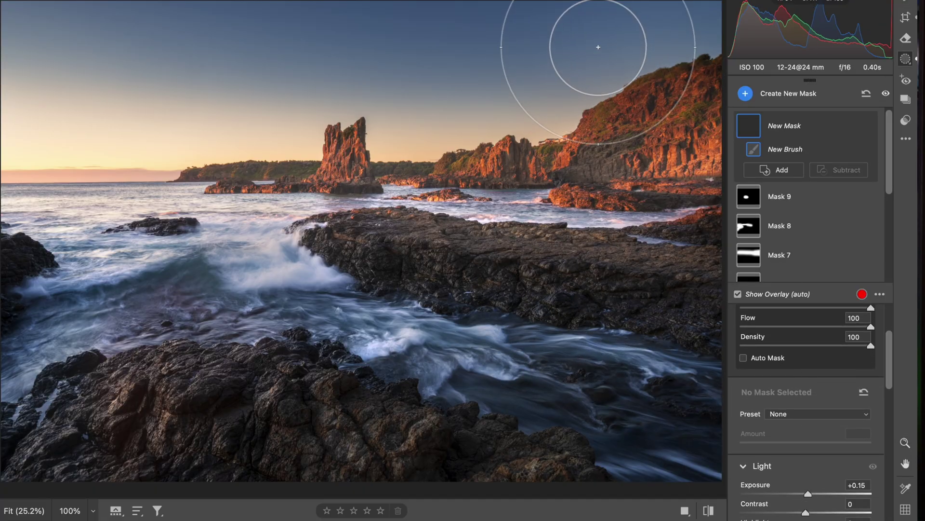
pyautogui.moveTo(597, 46); pyautogui.dragTo(48, 48)
pyautogui.moveTo(808, 493); pyautogui.dragTo(816, 493)
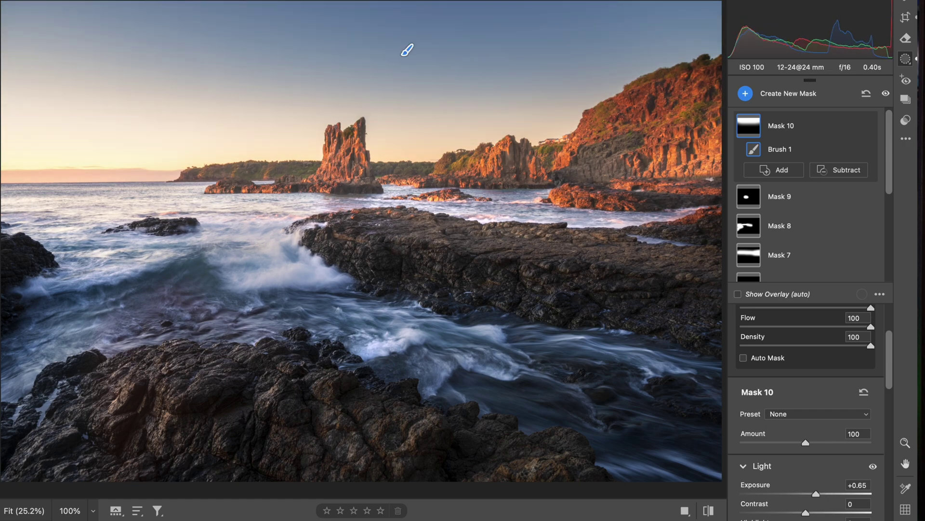
pyautogui.press('e')
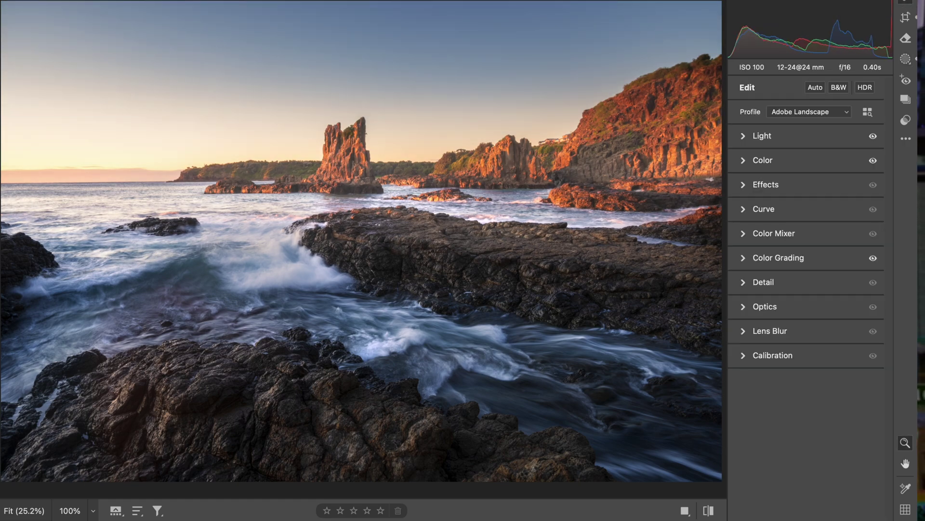